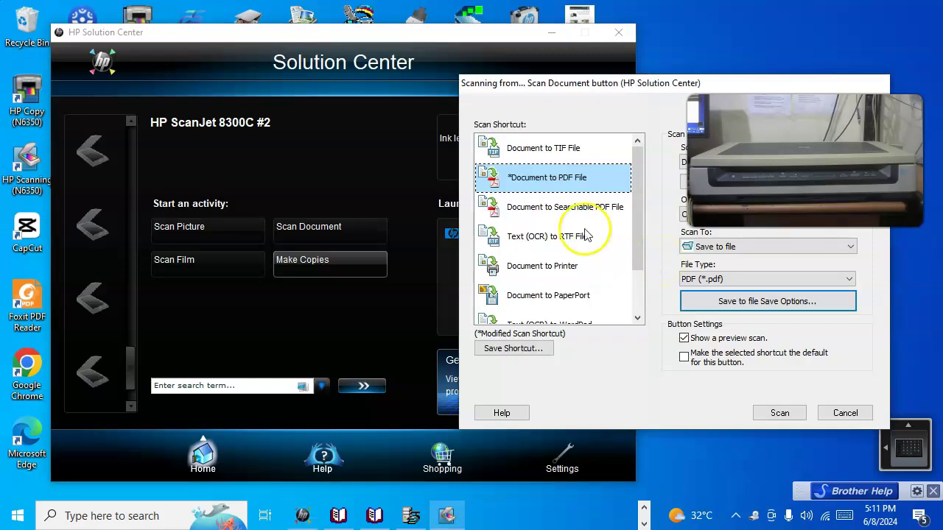
Set the Document to PDF File shortcut's output resolution to 75 ppi and turn on automatic cropping of scanned documents
left_click_drag(628, 91, 330, 78)
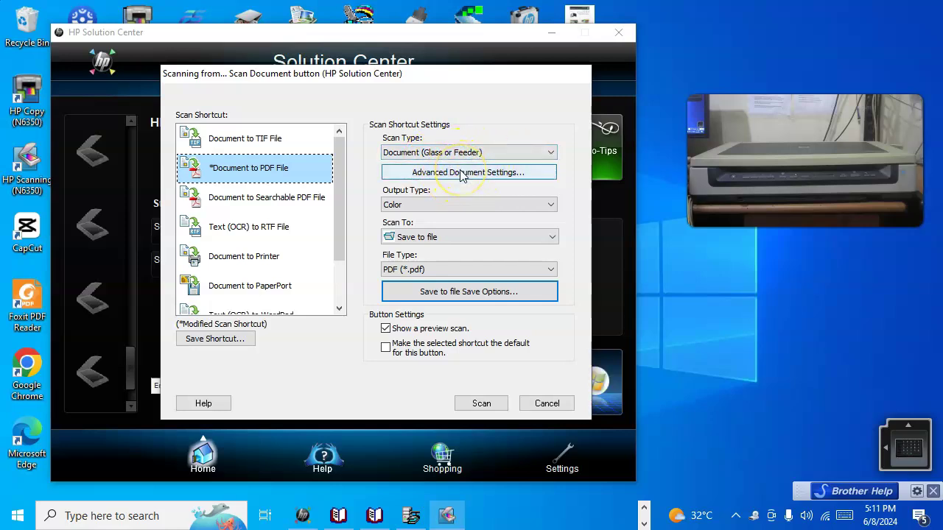
left_click(461, 172)
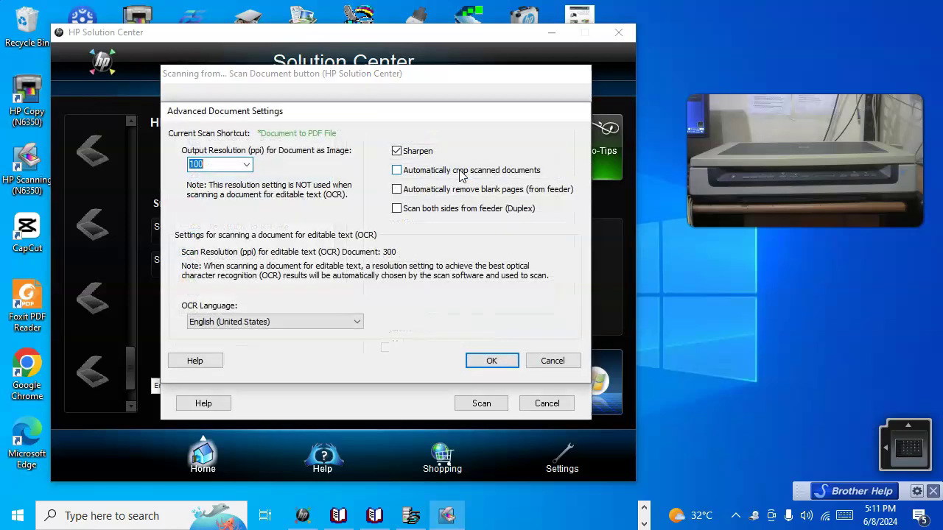
left_click(246, 164)
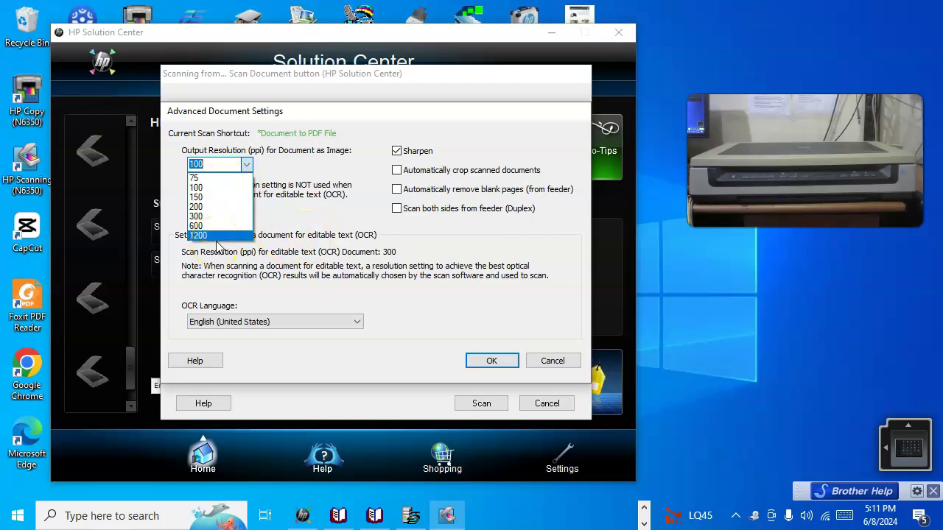
left_click(200, 178)
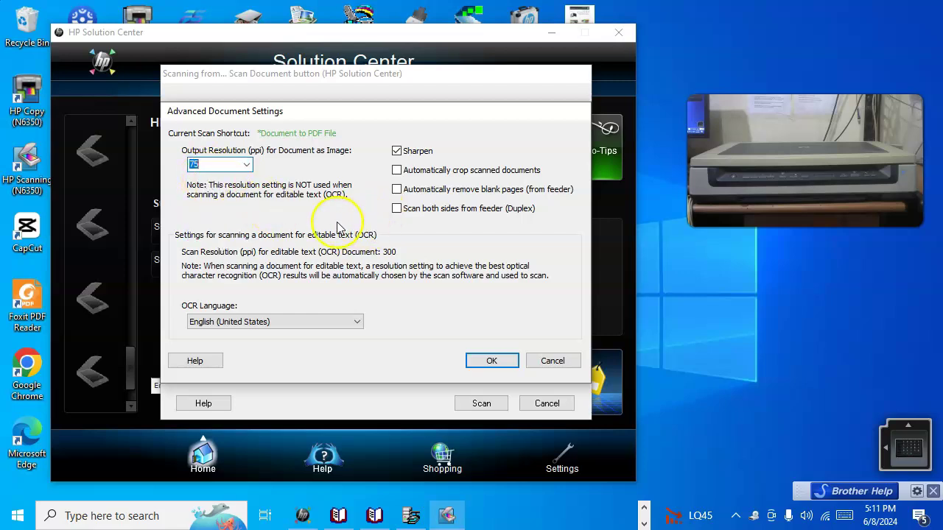
left_click(246, 163)
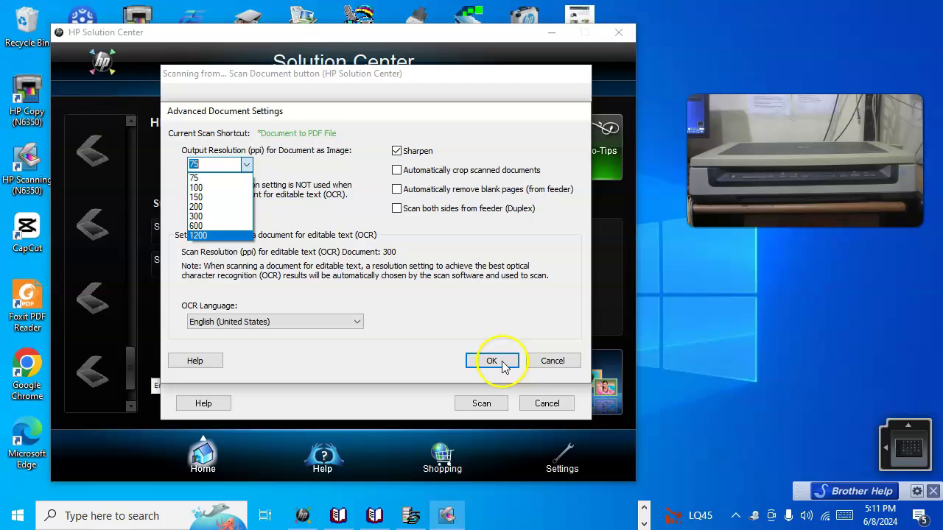
left_click(398, 175)
left_click(397, 171)
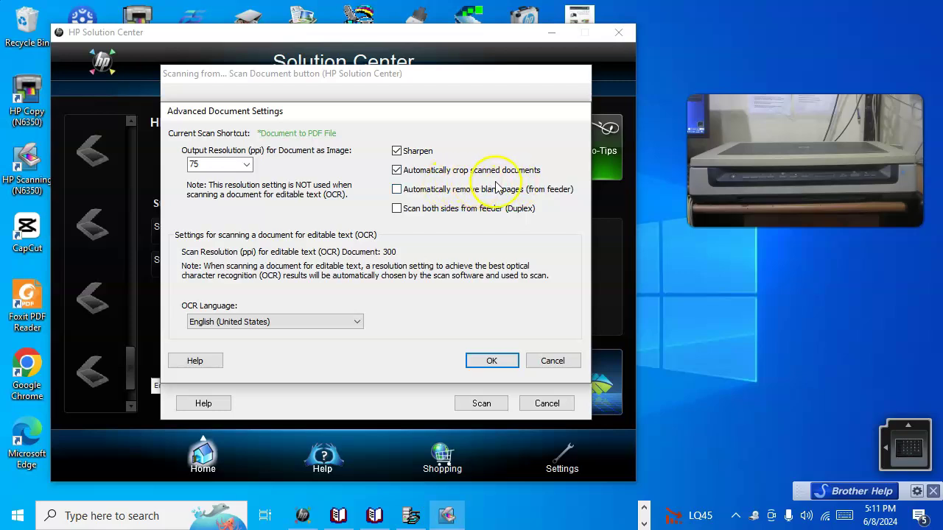
left_click(491, 361)
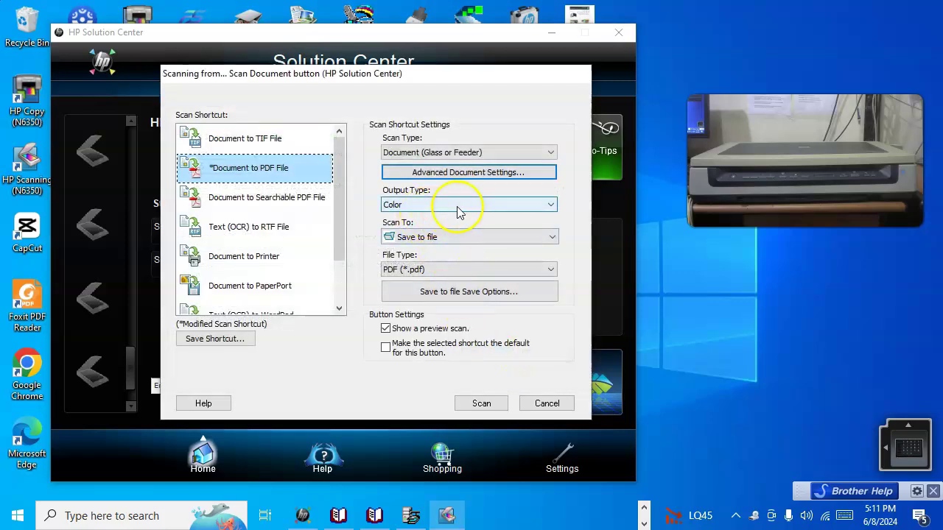
Set the base file name in the save options to "scan75 ppi"
left_click(462, 293)
left_click_drag(251, 209, 187, 208)
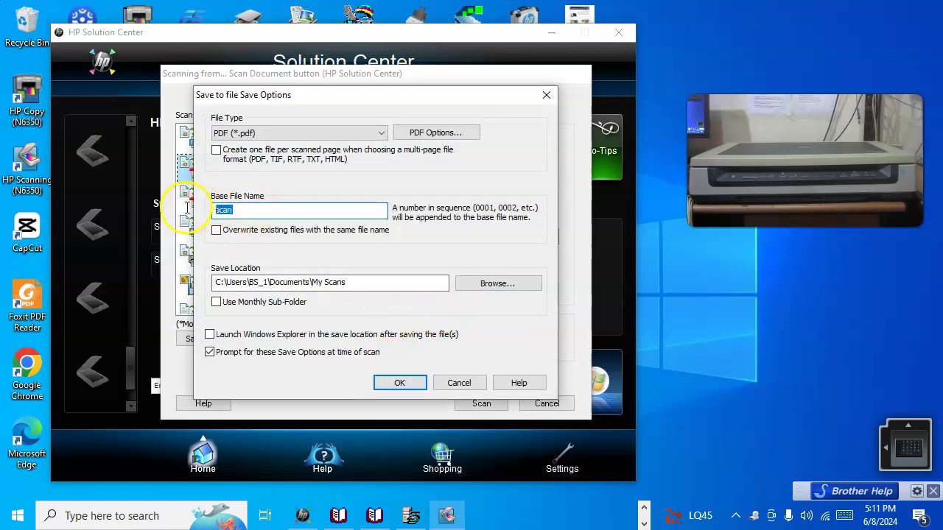
left_click(342, 212)
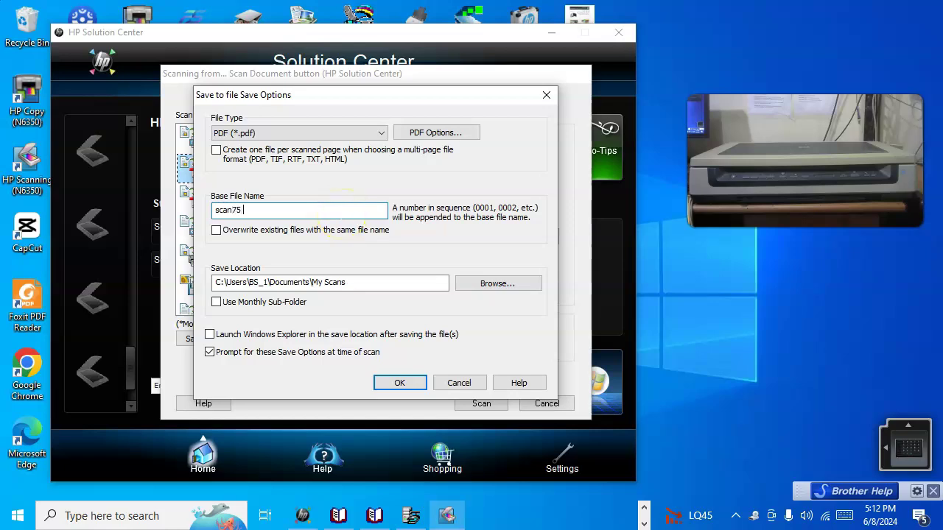
type("75 ppi")
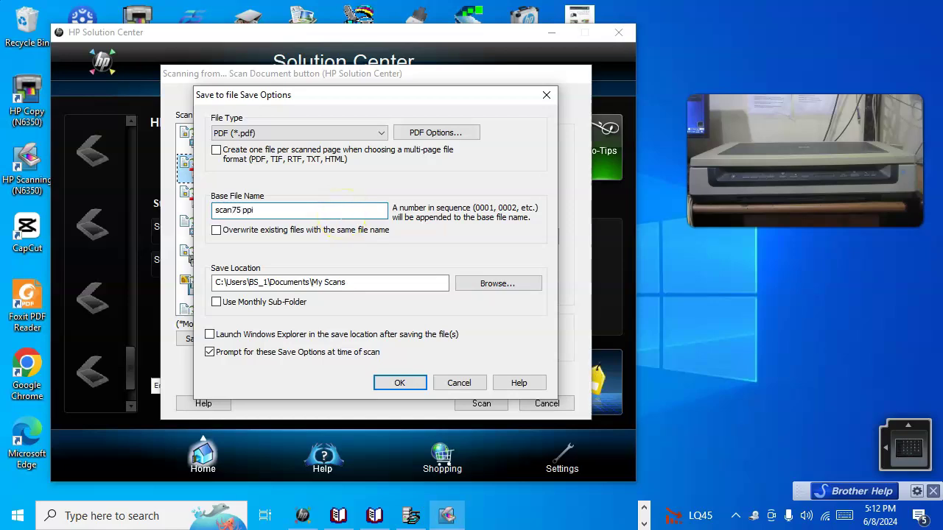
Choose the Desktop folder as the save location and accept the save options
left_click(492, 282)
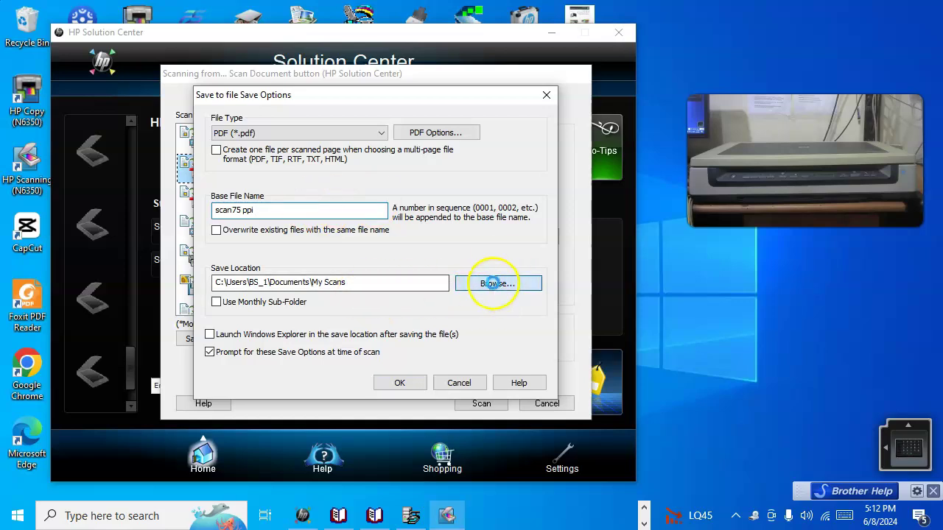
left_click_drag(579, 257, 574, 187)
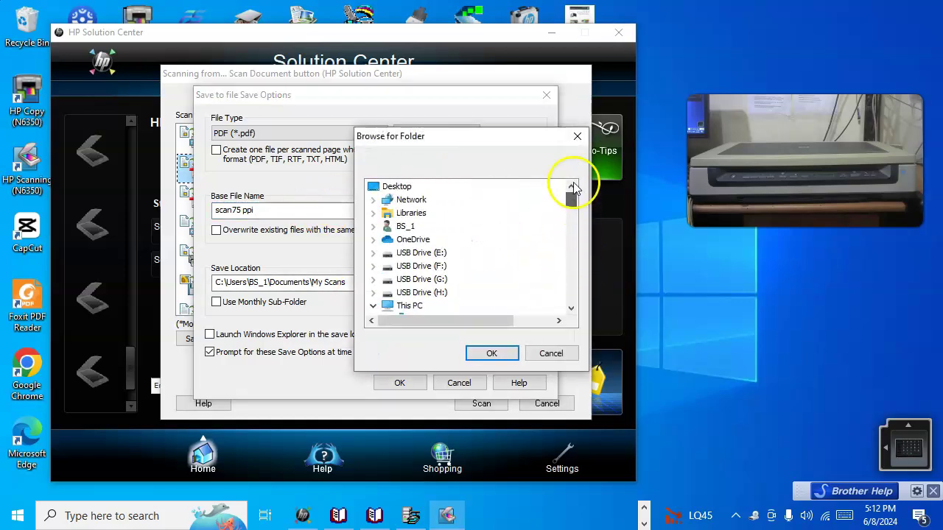
left_click(391, 187)
left_click(504, 356)
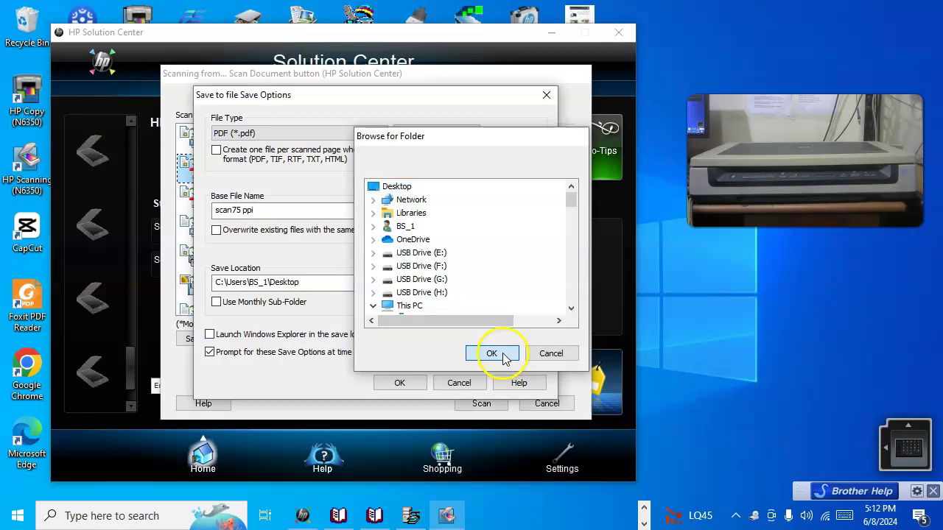
left_click(406, 383)
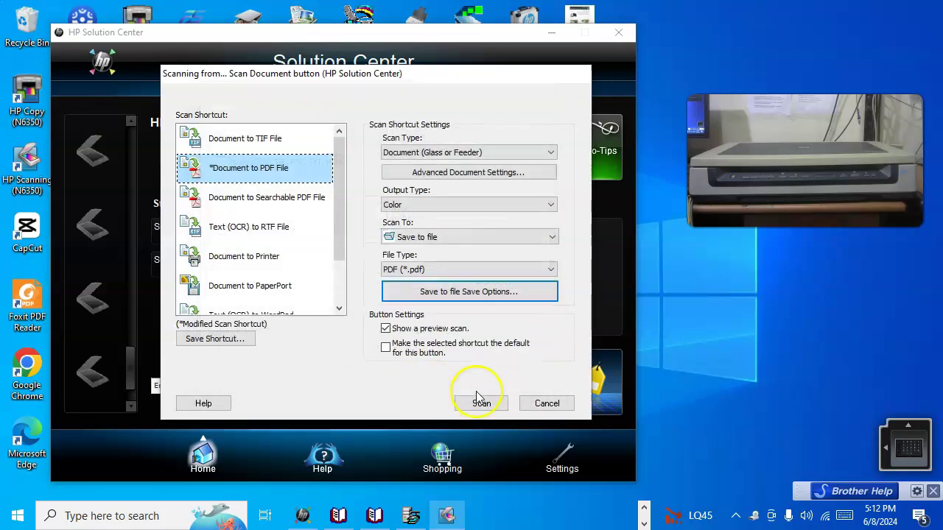
Scan the document with these settings, accept the save options, and finish the scan to save the PDF
left_click(481, 404)
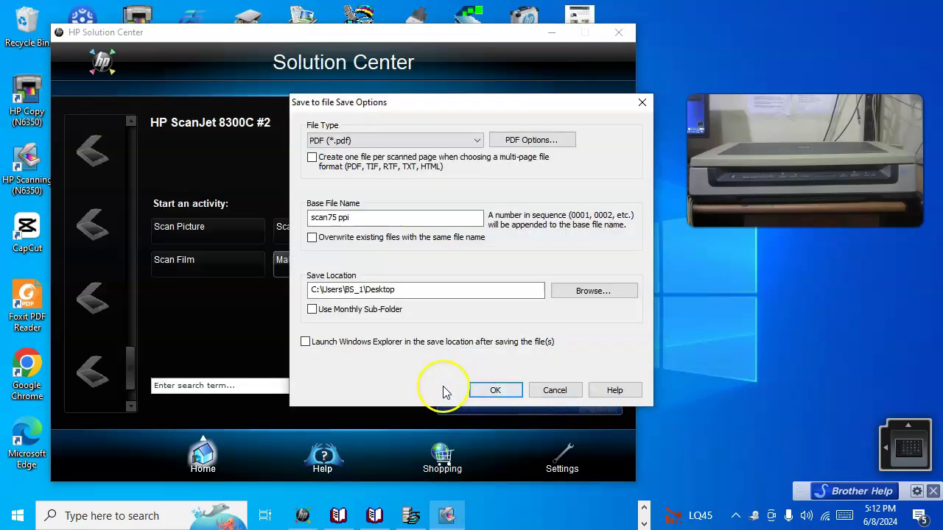
left_click(487, 391)
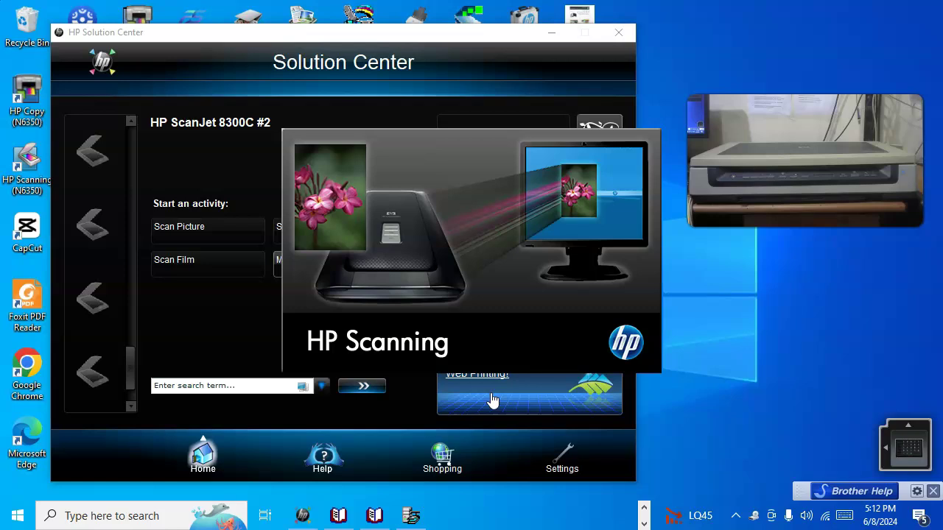
left_click(162, 263)
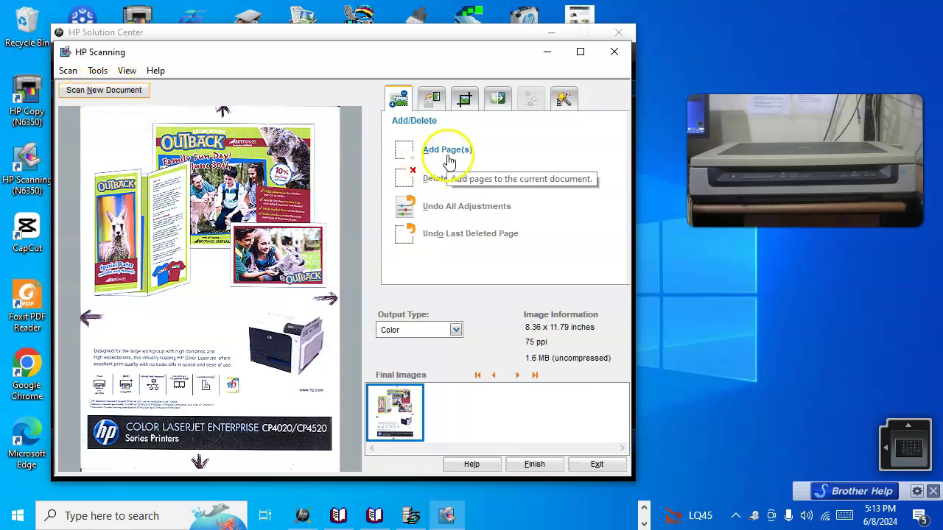
left_click(534, 464)
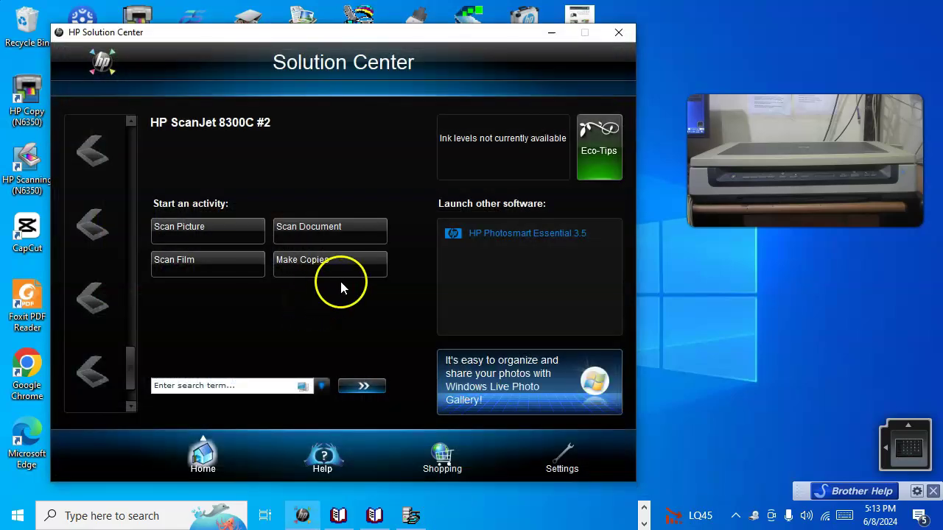
Start a new document scan to PDF with 100 ppi output resolution and automatic cropping of scanned documents
left_click(326, 231)
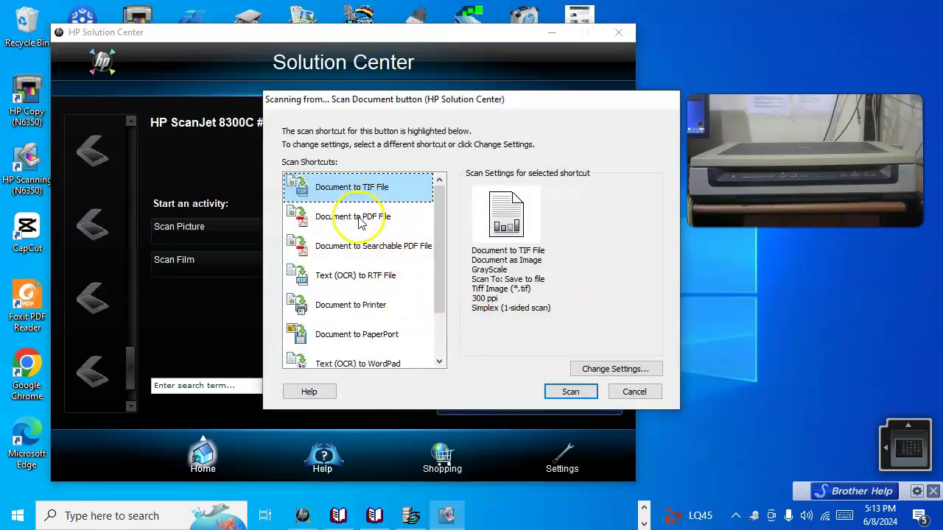
left_click(363, 218)
left_click(619, 370)
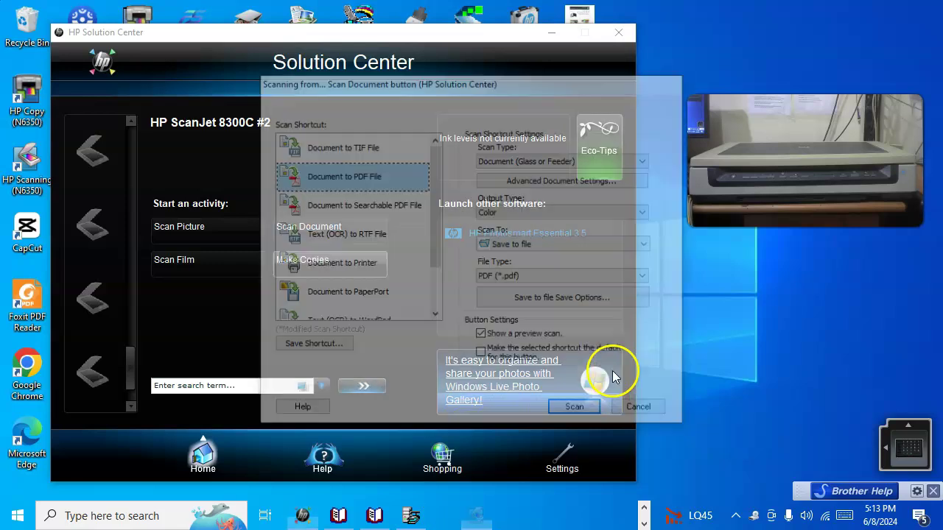
left_click(541, 182)
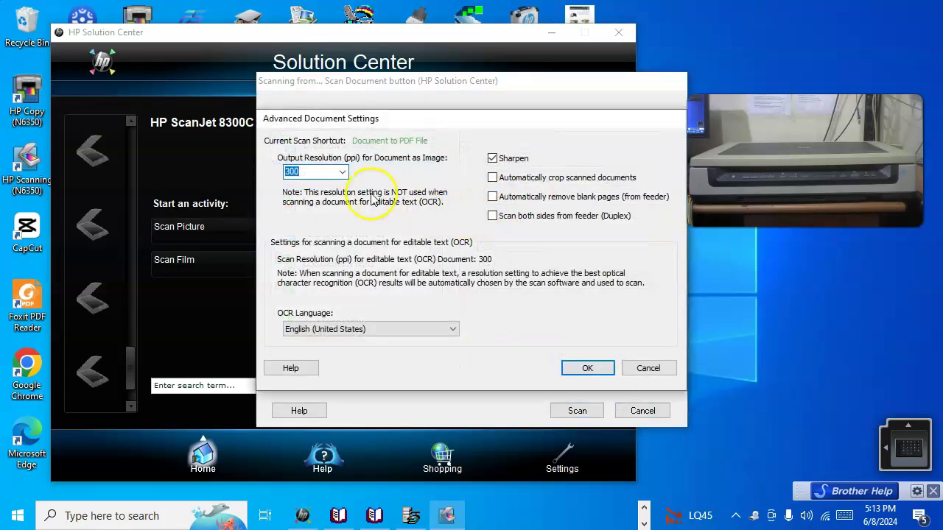
left_click(341, 173)
left_click(324, 195)
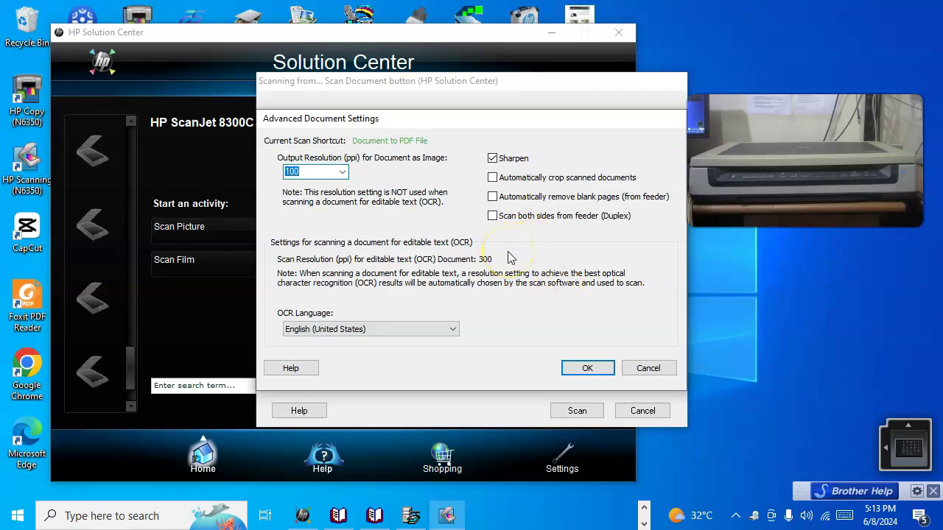
left_click(492, 177)
left_click(604, 369)
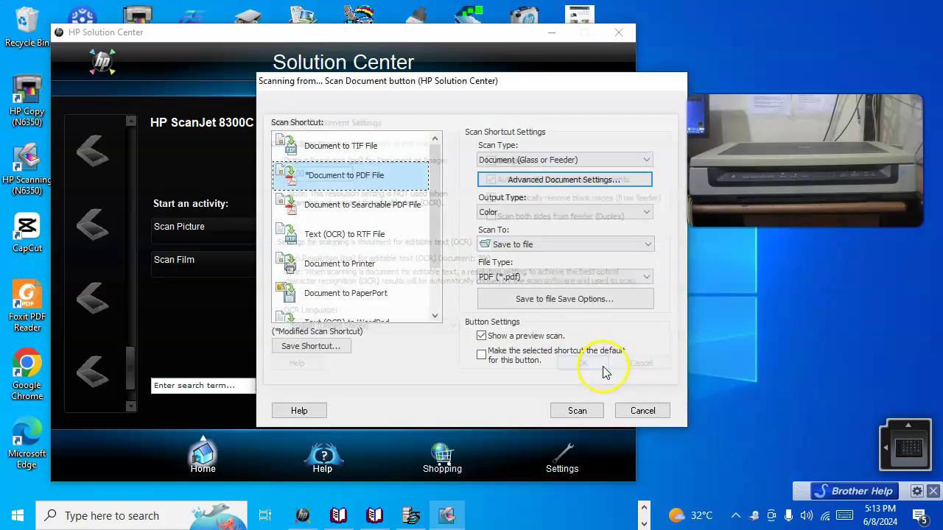
Launch the scan, set the base file name to "scan 100" and choose the Desktop as save location
left_click(578, 411)
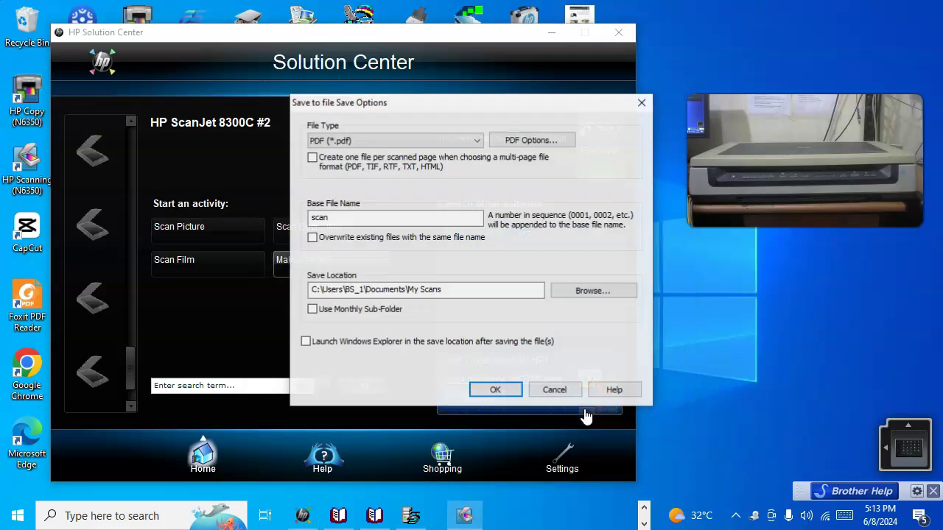
left_click(362, 216)
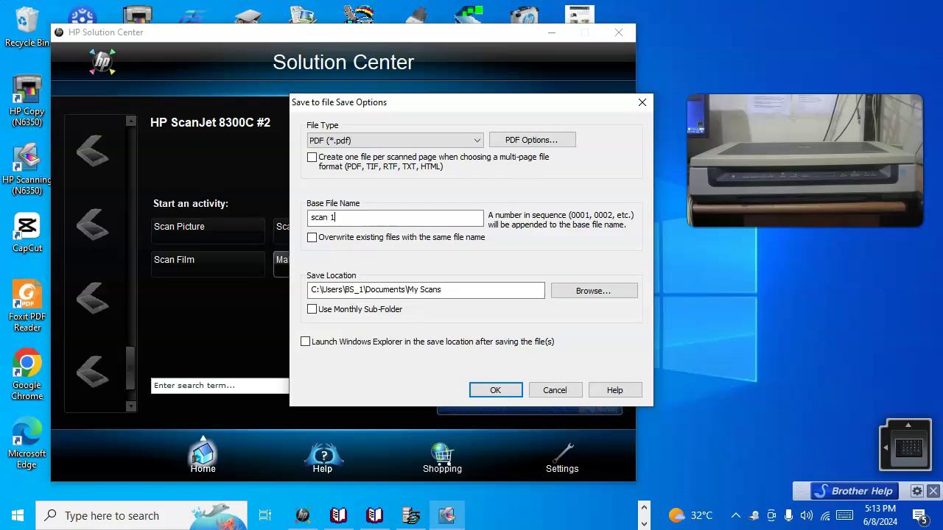
left_click(601, 293)
left_click_drag(572, 263, 536, 194)
left_click(395, 187)
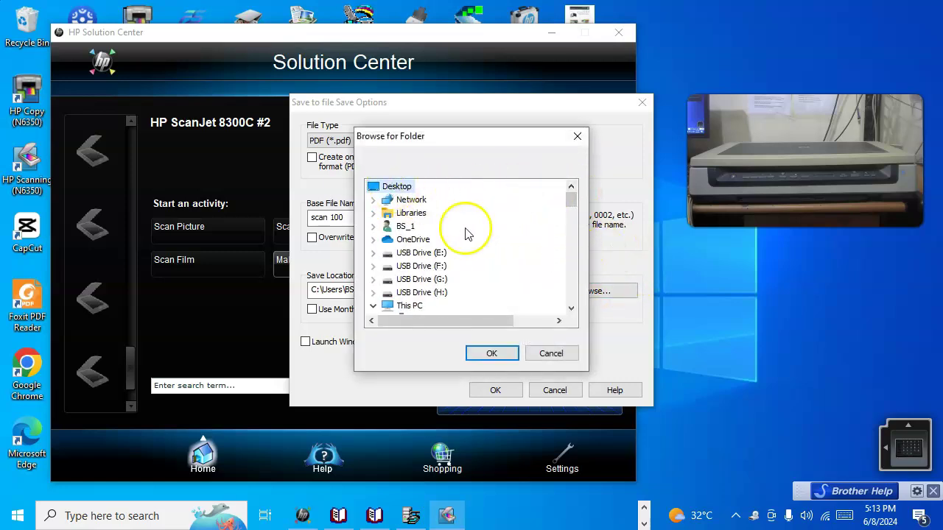
left_click(492, 354)
Accept the save options, let the page scan, and finish the 100 ppi document to save it
left_click(503, 398)
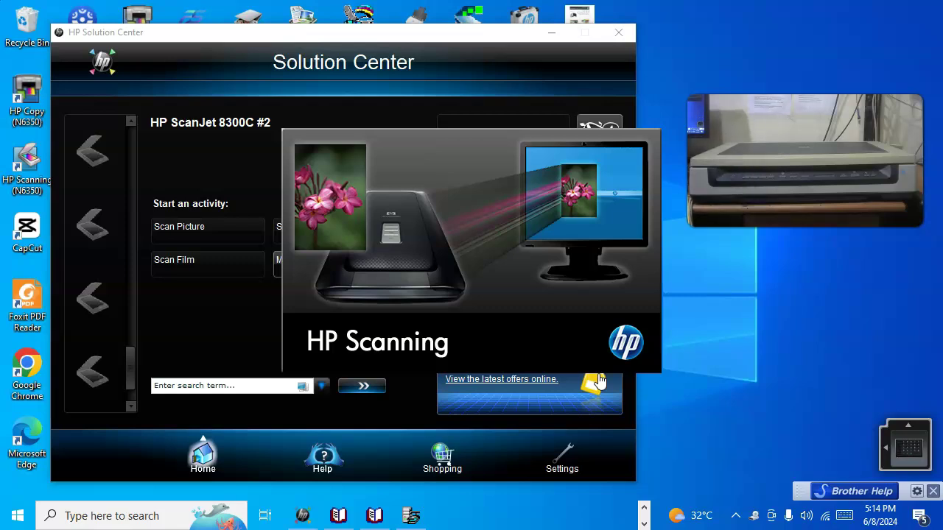
left_click(596, 377)
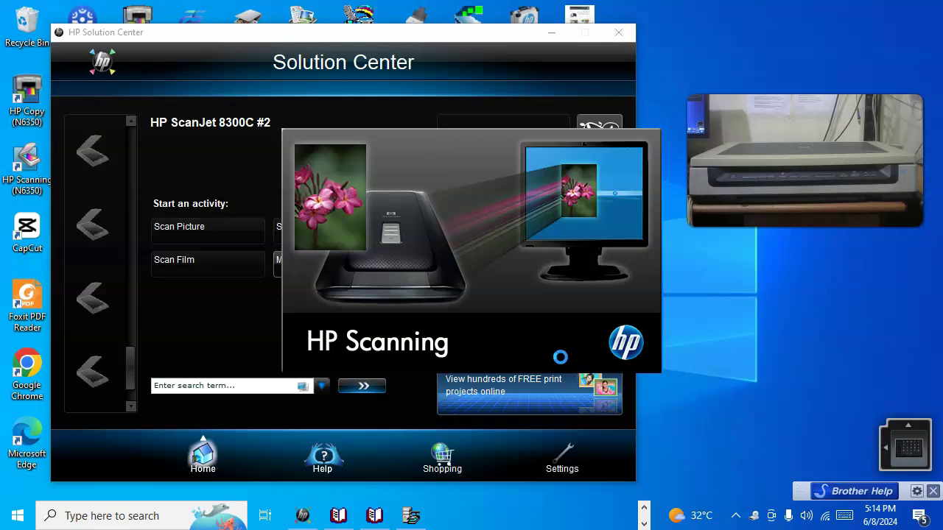
left_click(542, 357)
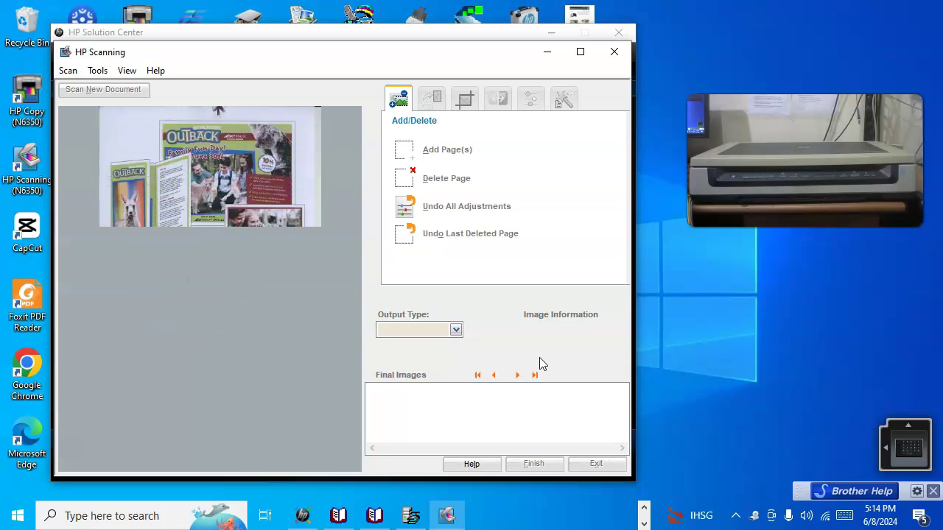
left_click(535, 362)
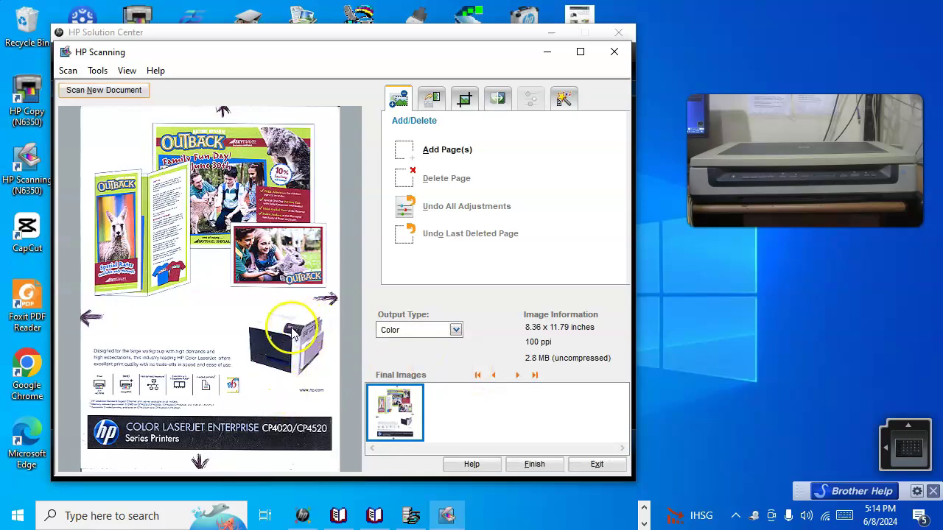
left_click(533, 467)
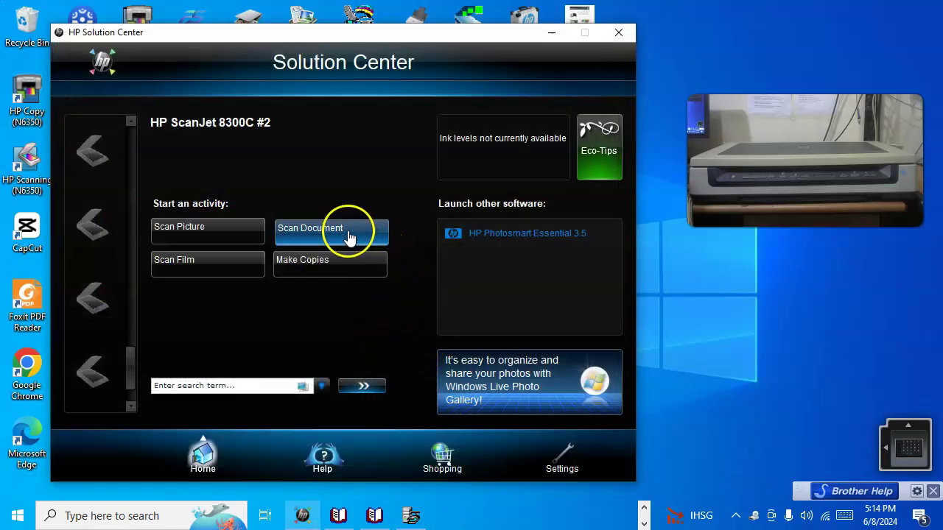
Start a new document scan to PDF and set its output resolution to 150 ppi
left_click(347, 231)
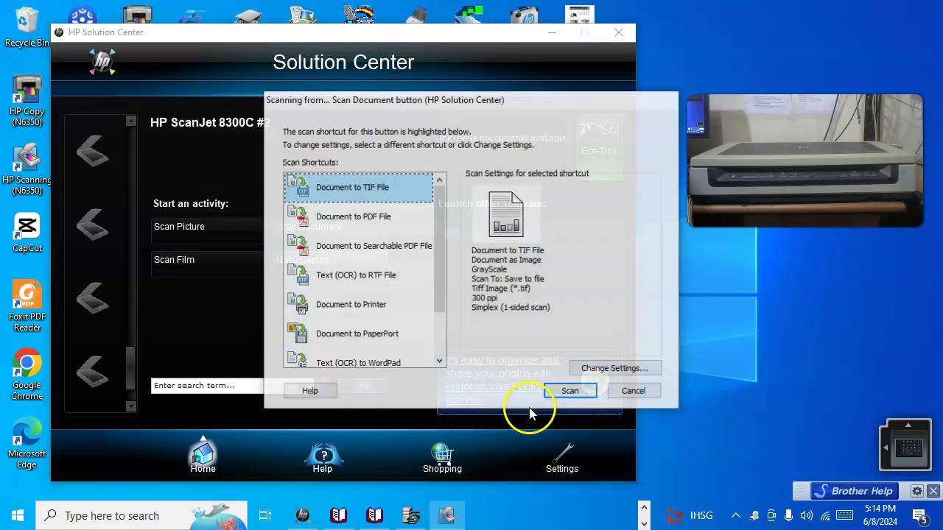
left_click(379, 218)
left_click(619, 368)
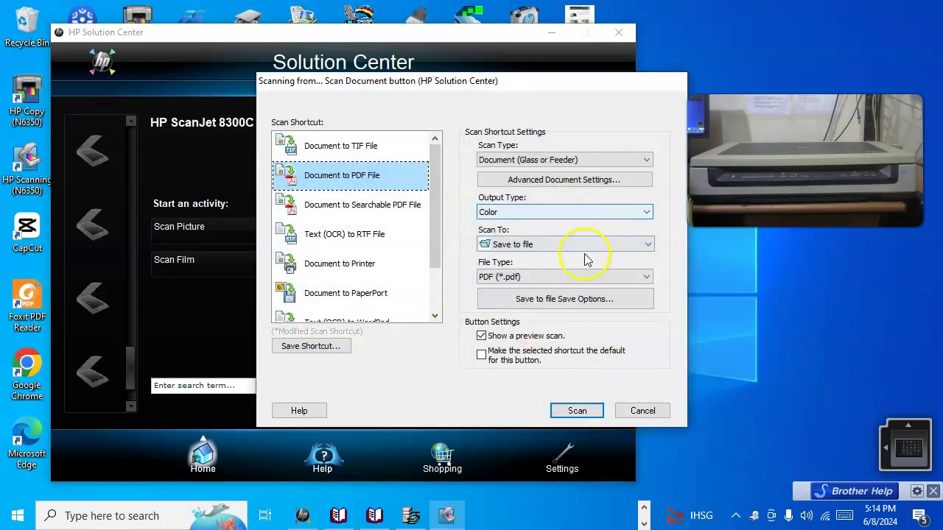
left_click(594, 299)
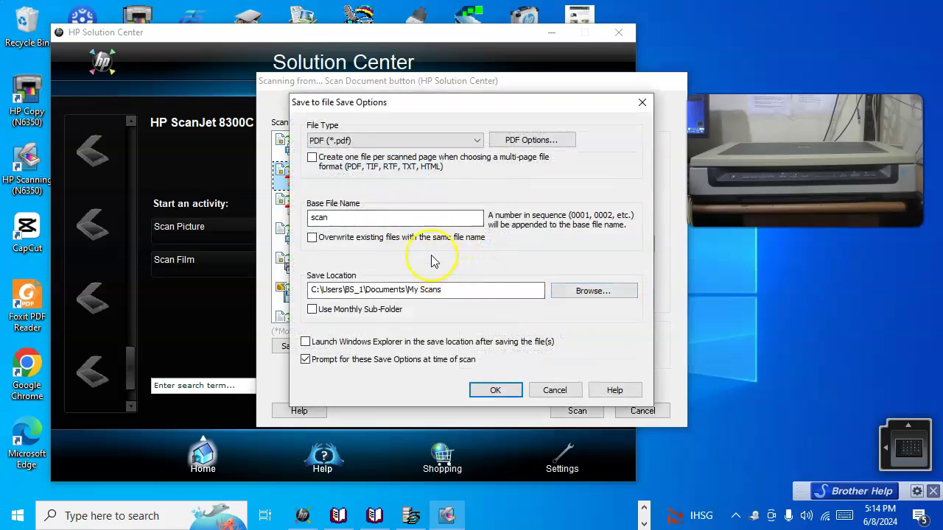
left_click(554, 390)
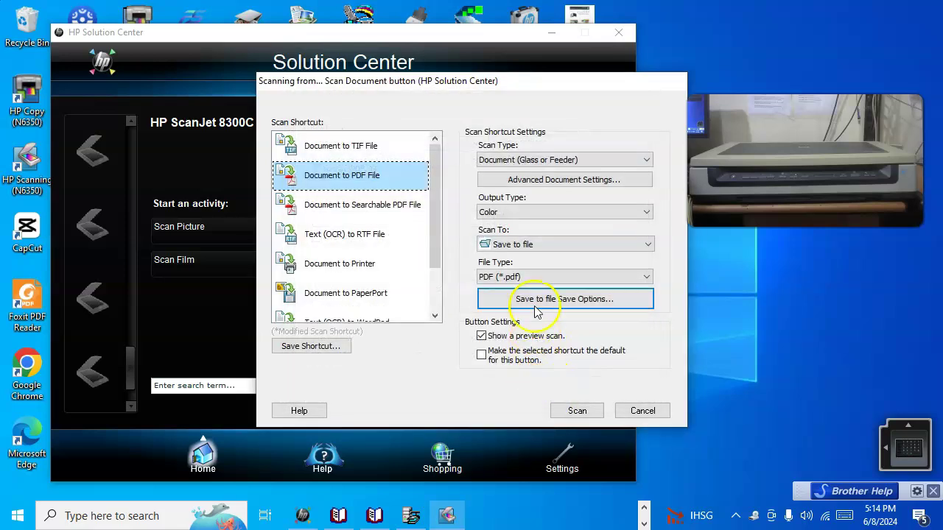
left_click(566, 182)
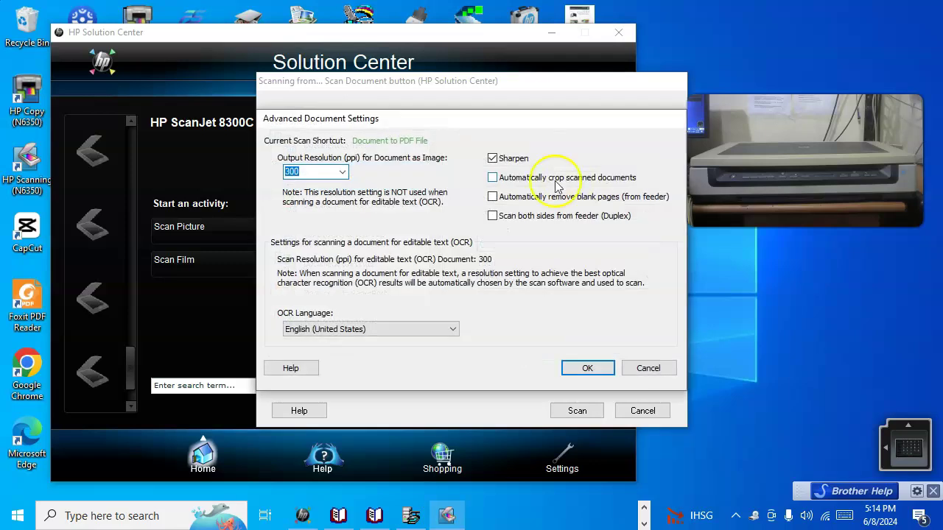
left_click(343, 173)
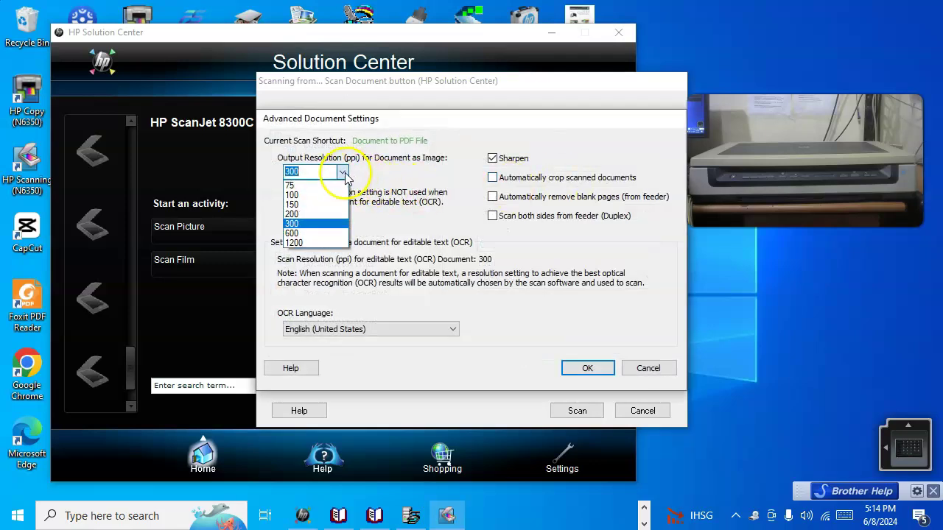
left_click(310, 213)
left_click(598, 370)
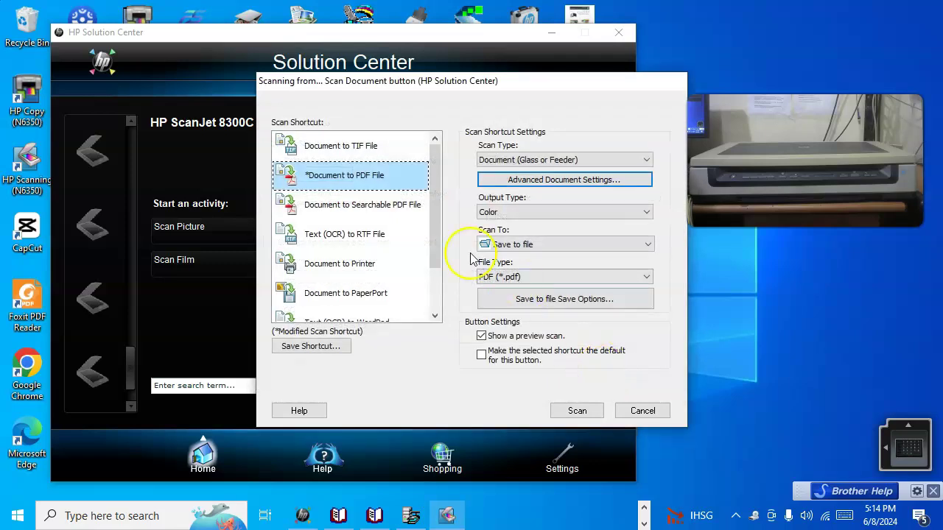
Turn on automatic cropping of scanned documents in the advanced document settings
left_click(568, 181)
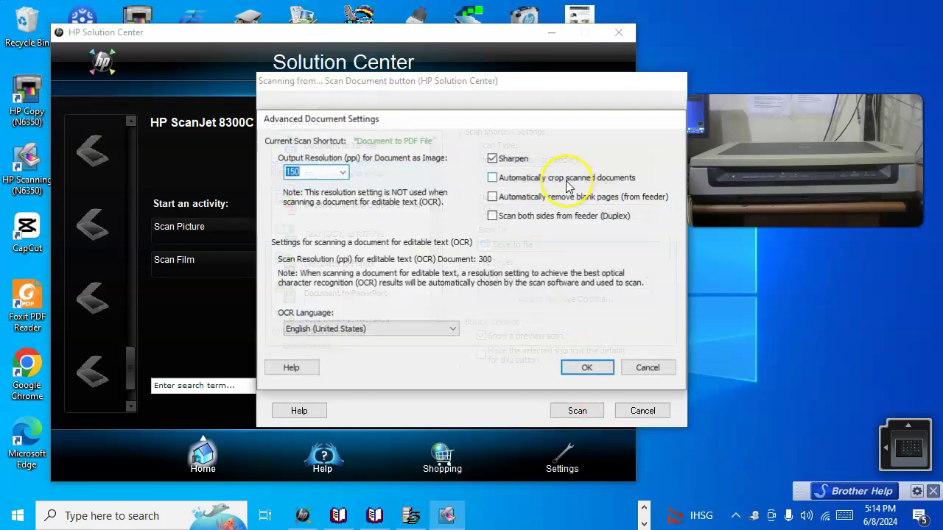
left_click(492, 178)
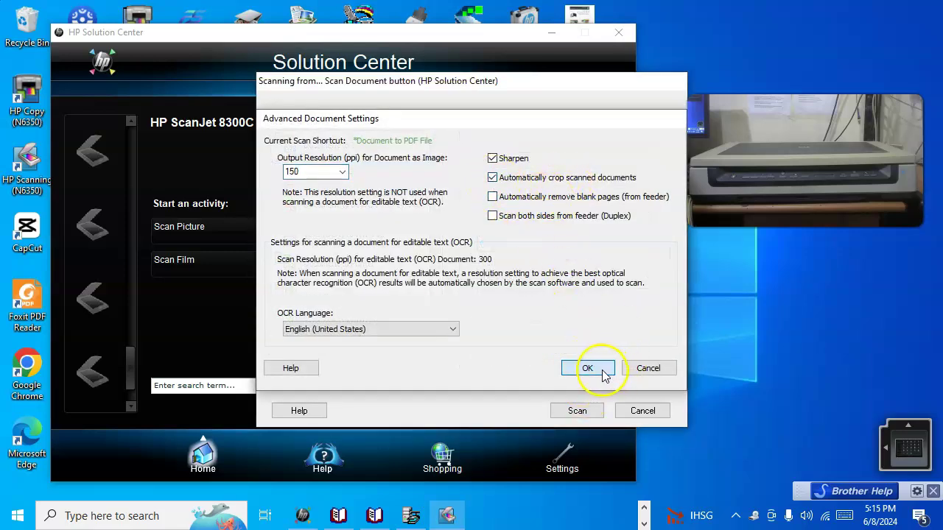
left_click(598, 372)
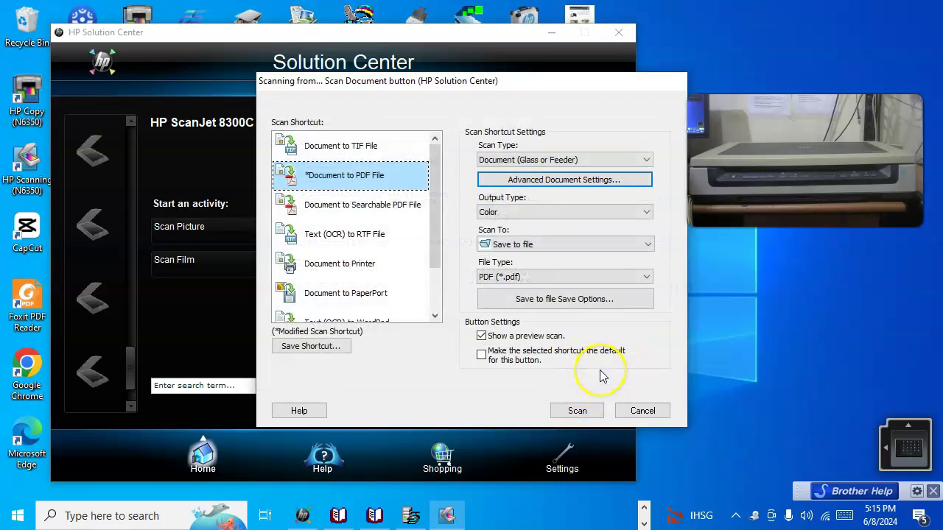
Scan the page and save it to the Desktop with the base file name "scan 150"
left_click(578, 411)
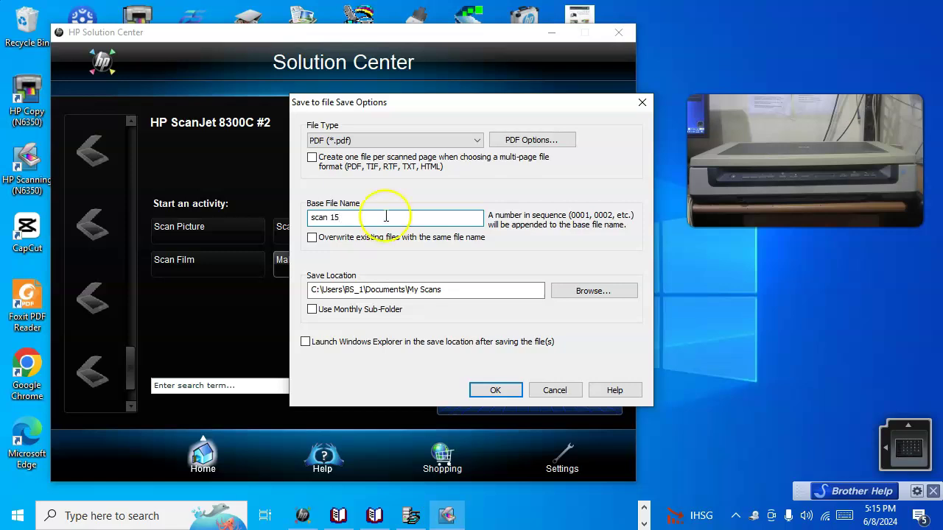
left_click(606, 293)
left_click_drag(572, 266, 572, 189)
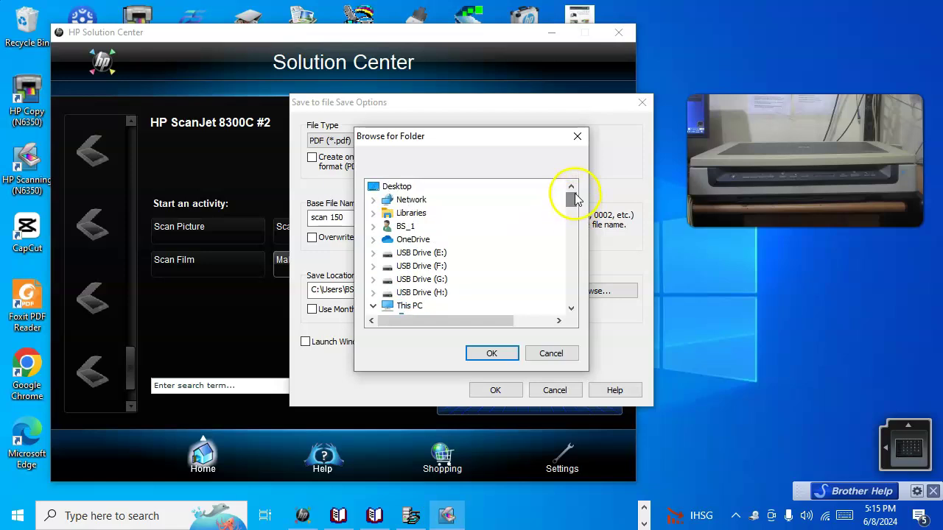
left_click(398, 187)
left_click(492, 354)
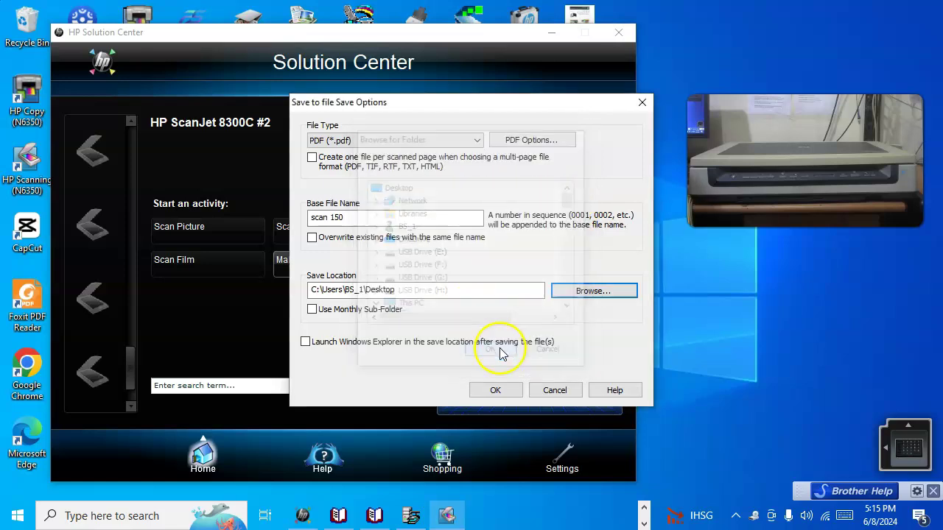
left_click(494, 391)
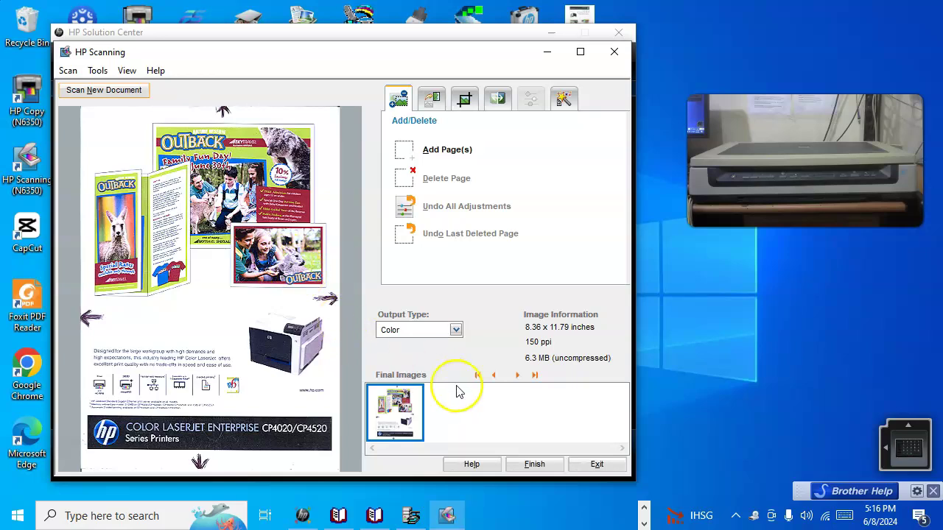
left_click(542, 466)
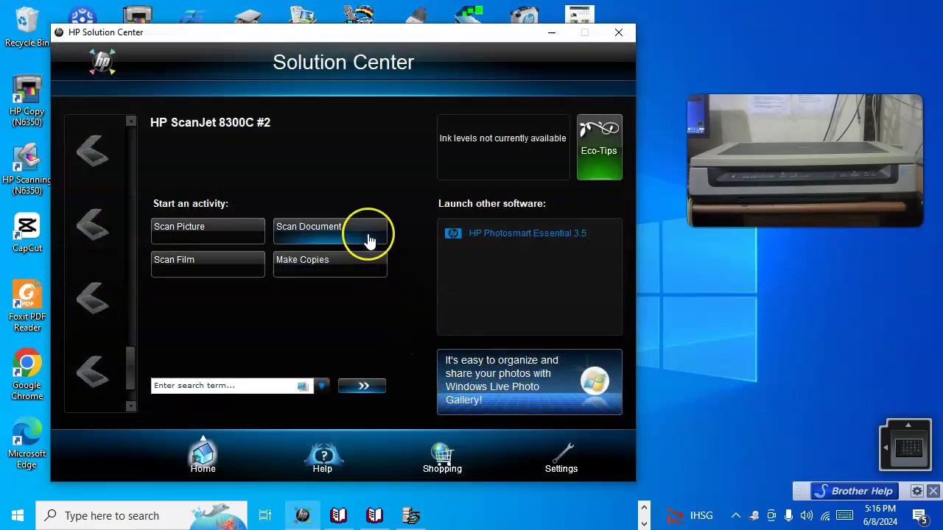
Start another document scan to PDF with 200 ppi output resolution and automatic cropping of scanned documents
left_click(368, 236)
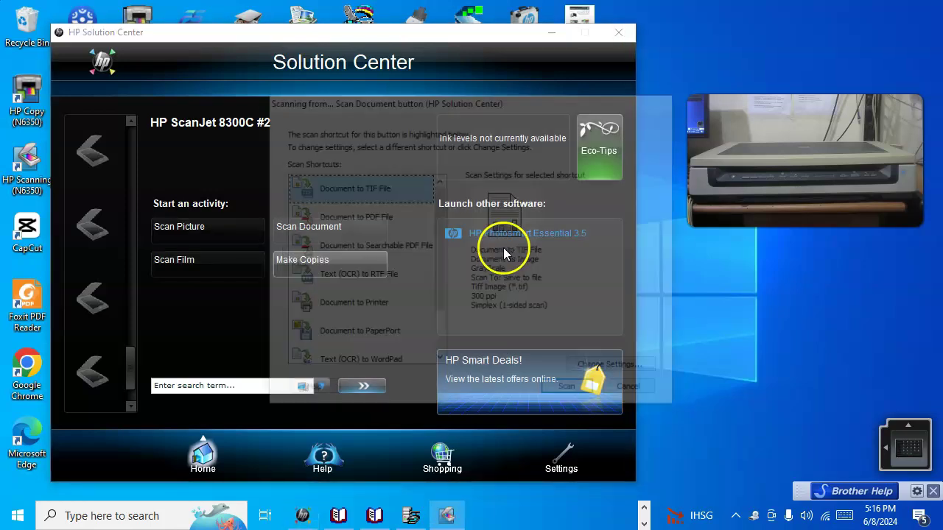
left_click(374, 221)
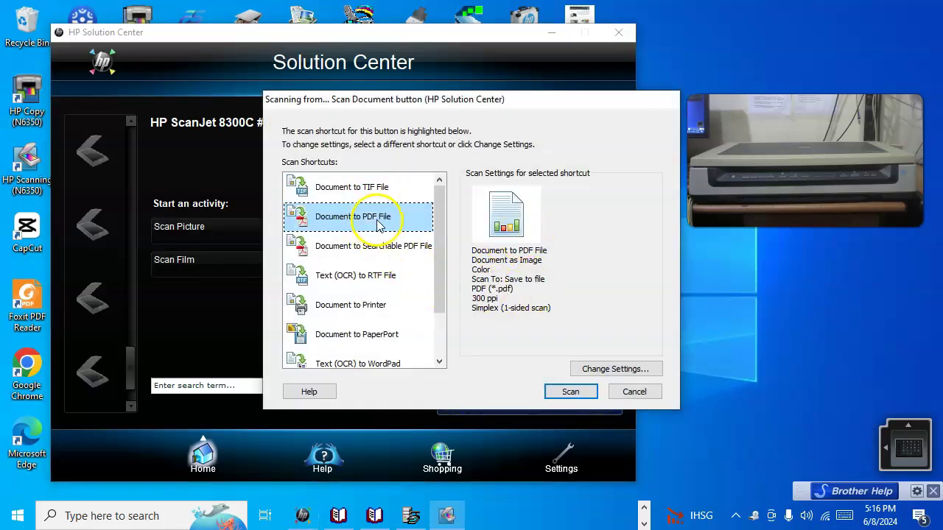
left_click(609, 370)
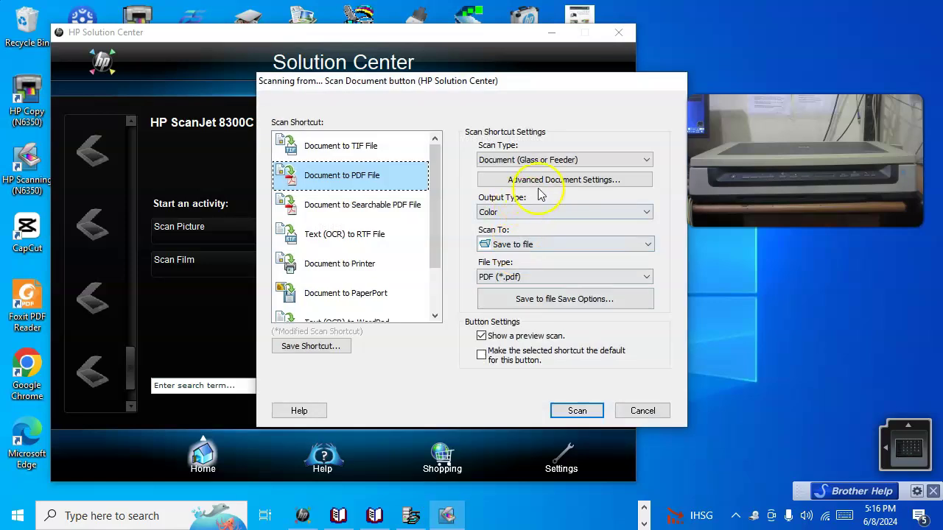
left_click(532, 186)
left_click(341, 172)
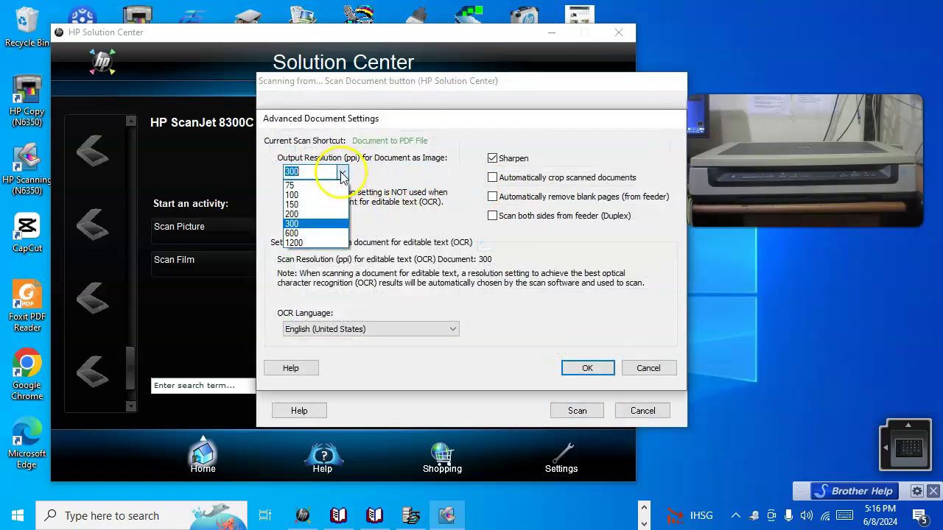
left_click(311, 215)
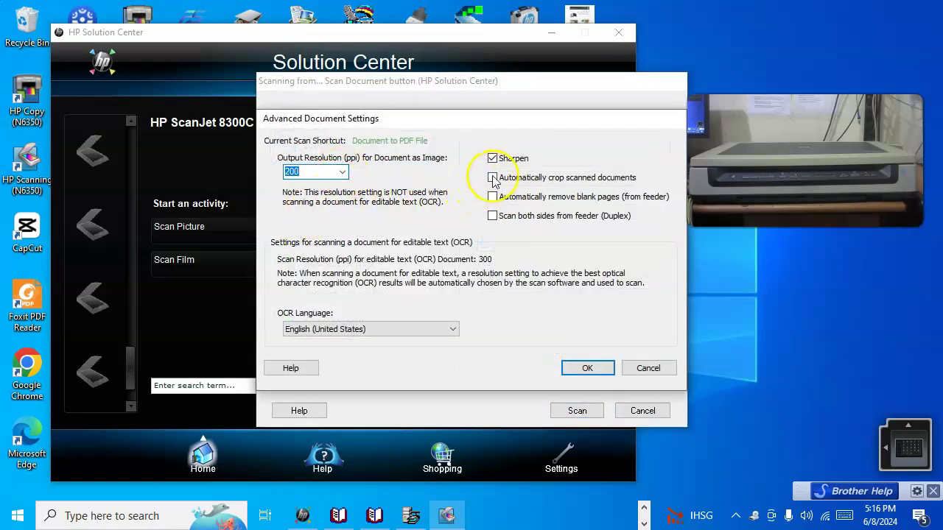
left_click(592, 368)
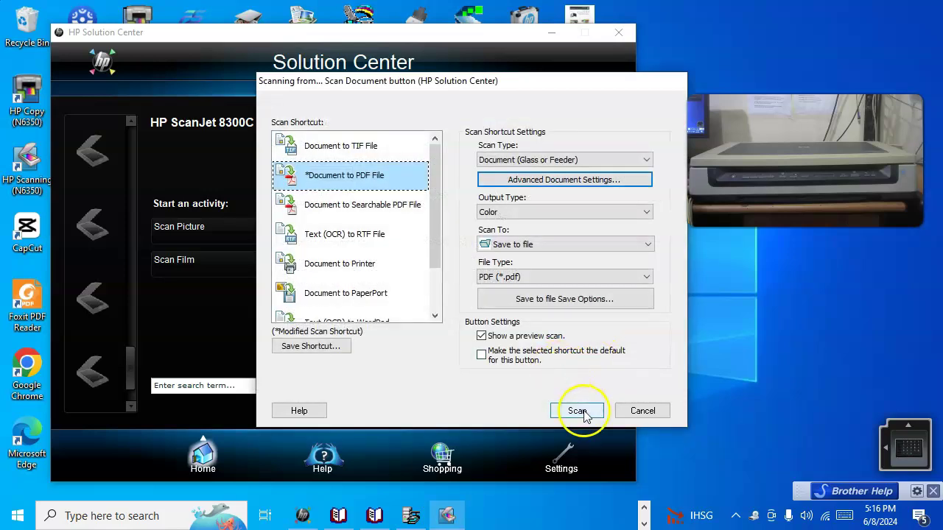
Set the save options to the base file name "scan 200" and the Desktop as save location
left_click(545, 301)
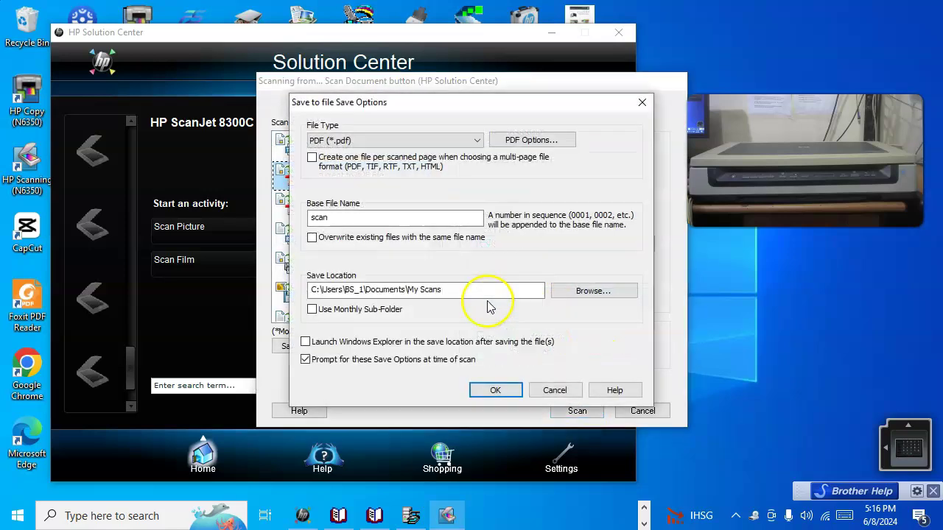
left_click(366, 218)
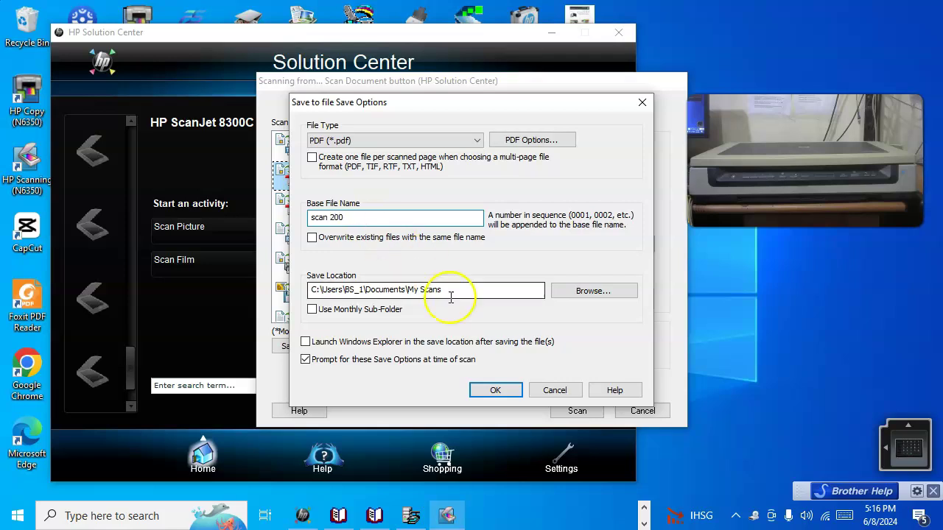
left_click(577, 292)
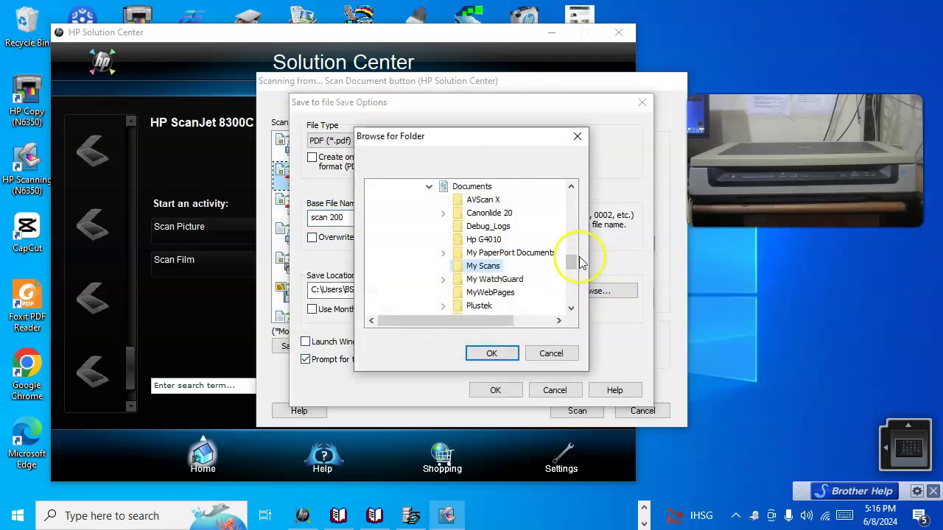
left_click_drag(572, 257, 569, 194)
left_click(417, 189)
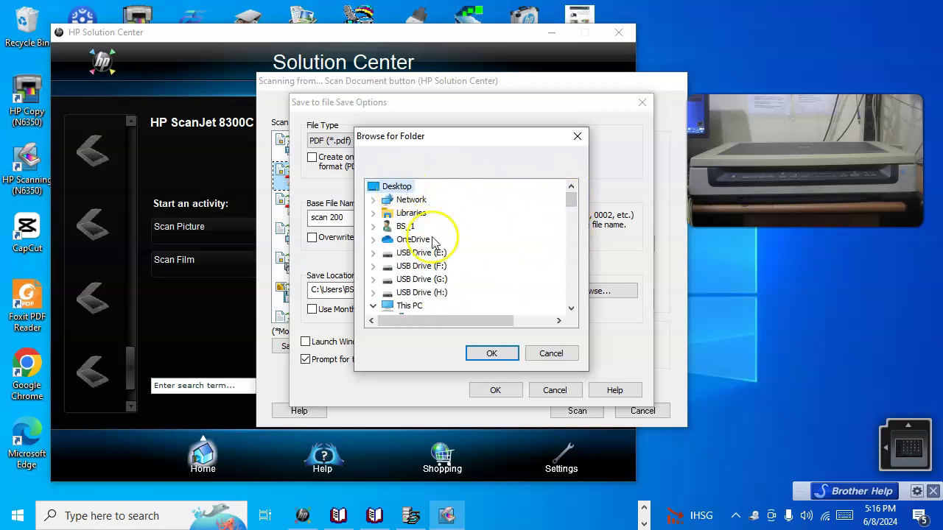
left_click(491, 352)
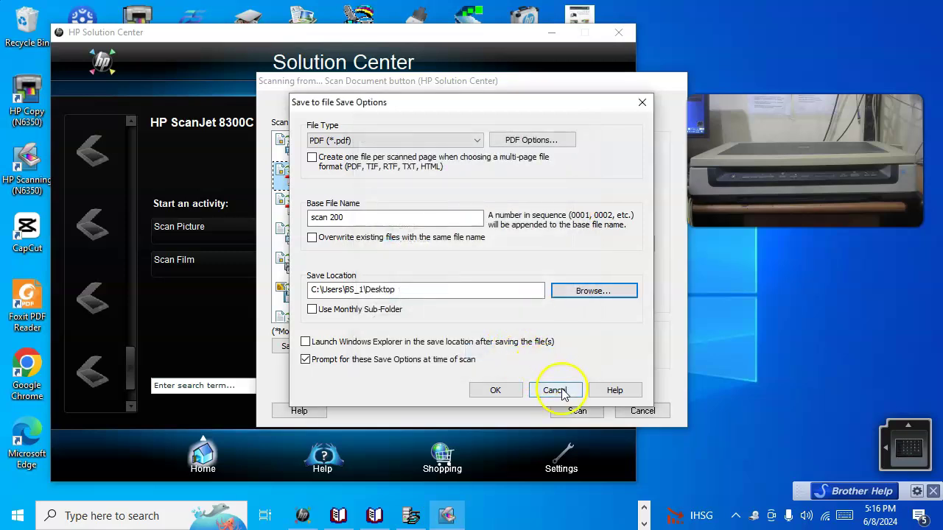
left_click(502, 391)
Scan the page at 200 ppi with these save options and finish the document to save it
left_click(574, 410)
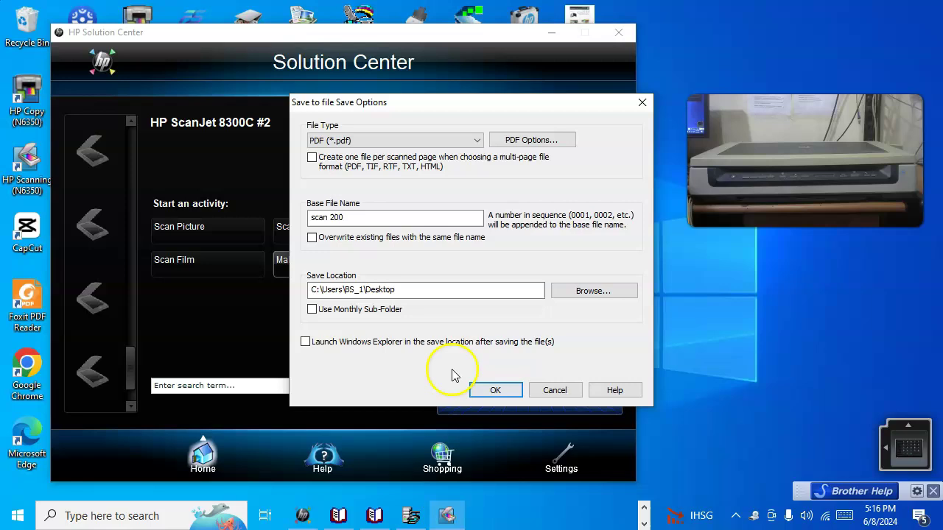
left_click(497, 391)
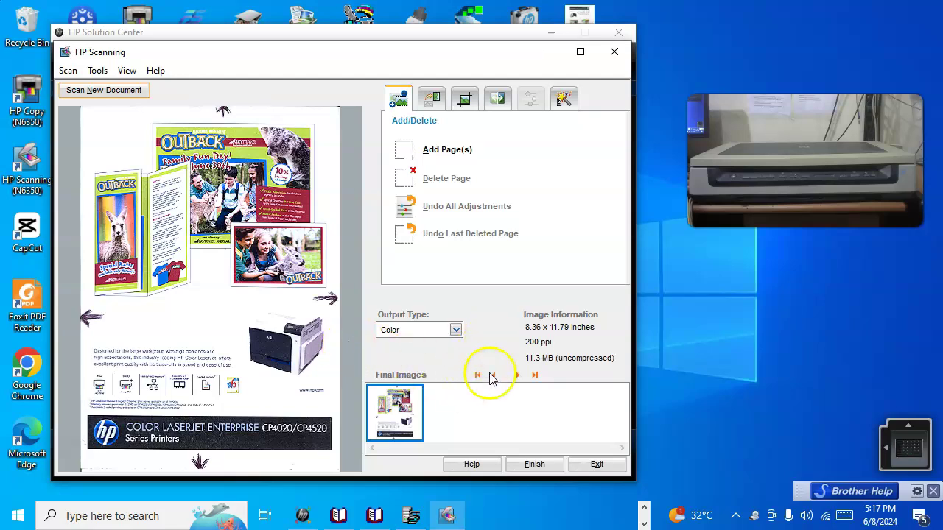
left_click(540, 467)
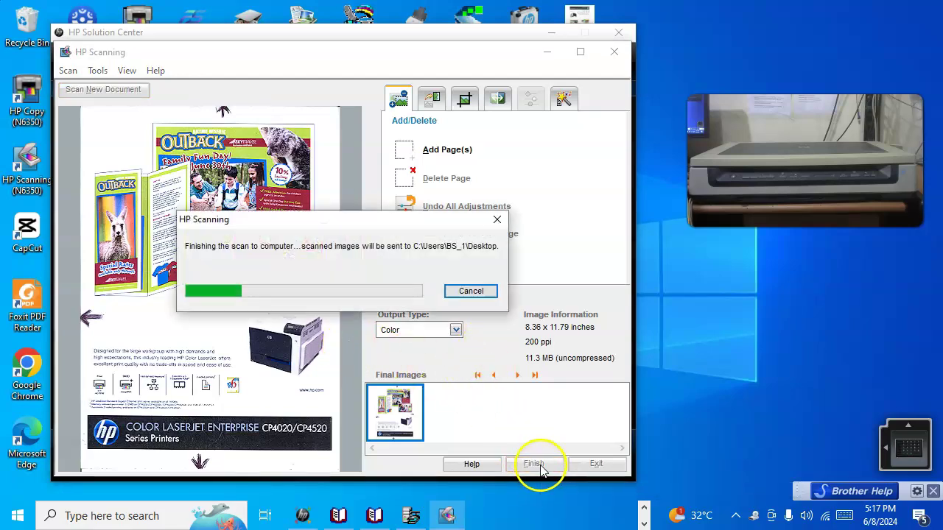
Start a further document scan to PDF with 300 ppi output resolution and automatic cropping of scanned documents
left_click(358, 242)
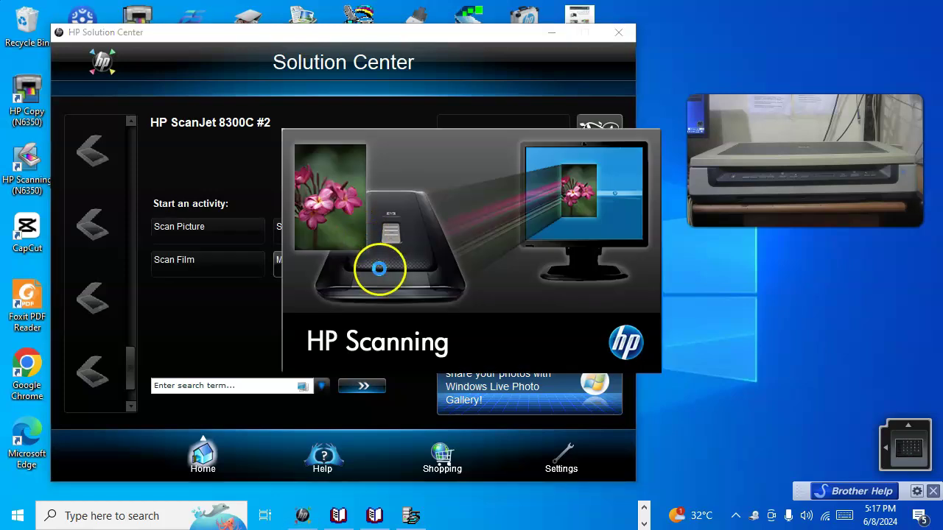
left_click(372, 217)
left_click(599, 369)
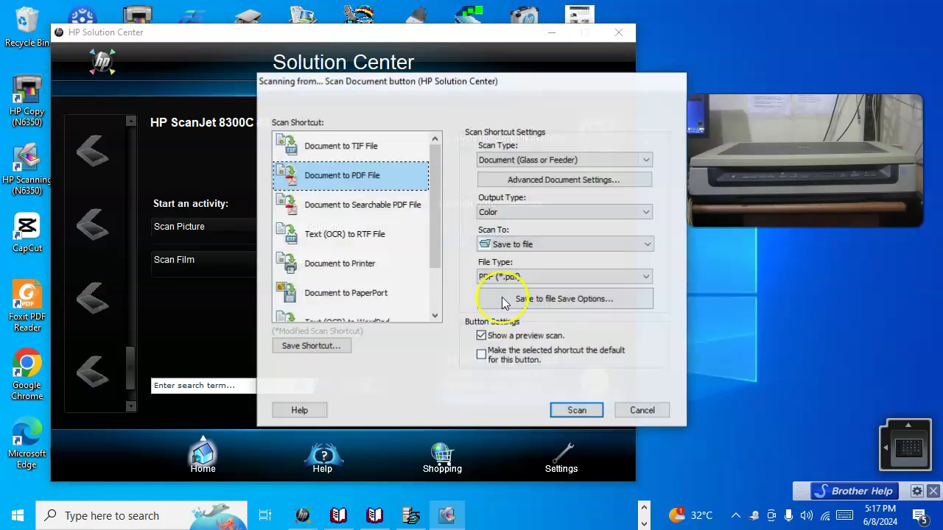
left_click(495, 184)
left_click(340, 173)
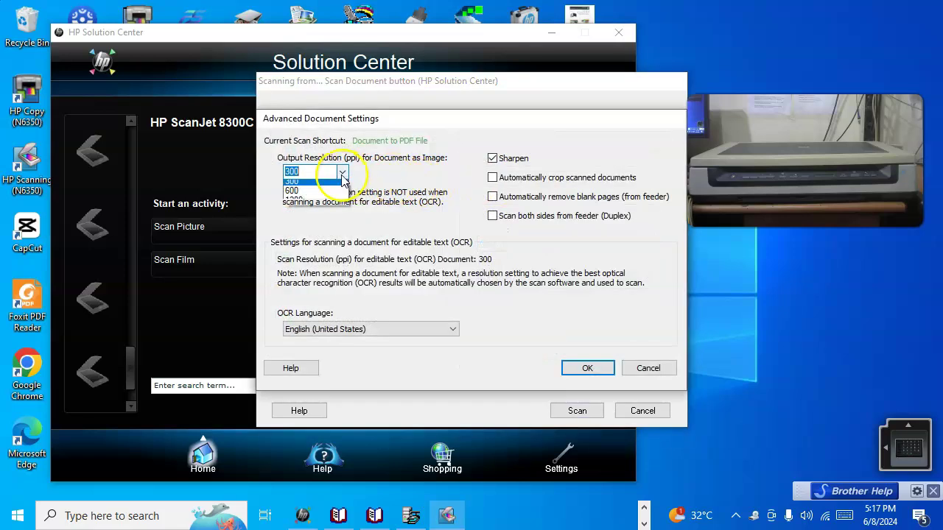
left_click(315, 225)
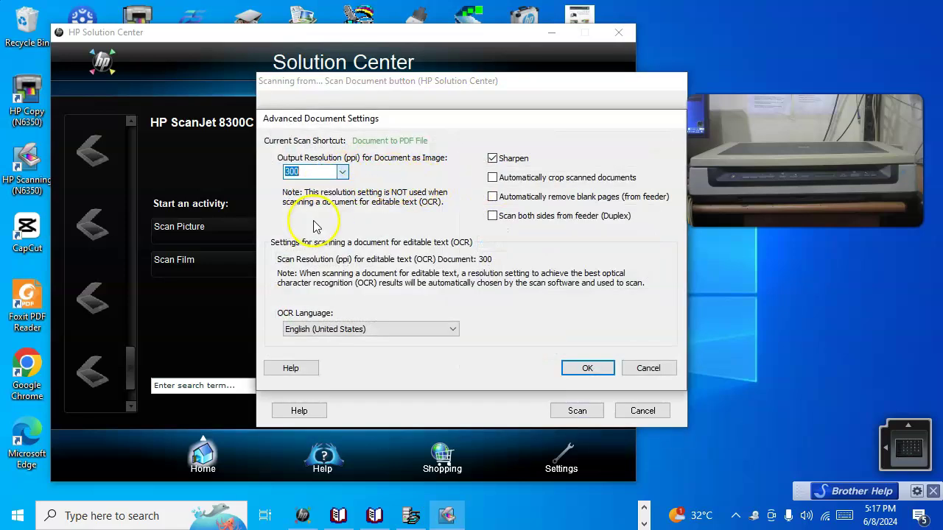
left_click(491, 178)
left_click(587, 368)
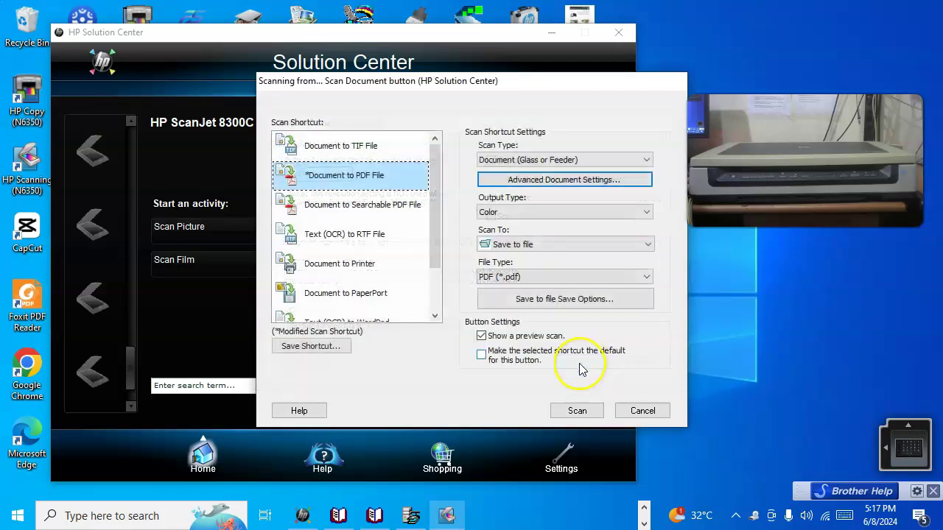
Set the save options to the base file name "scan 300" and the Desktop as save location
left_click(586, 299)
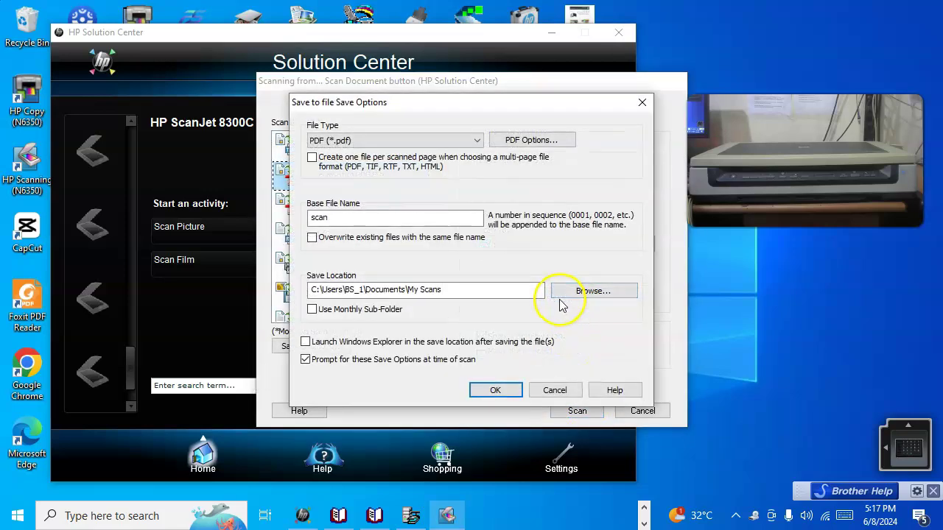
left_click(399, 216)
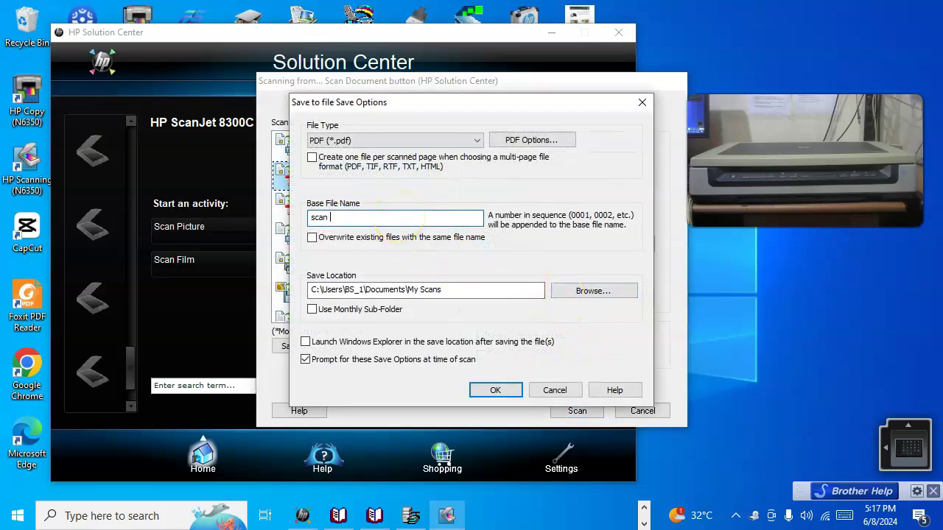
type("300")
left_click(596, 292)
left_click_drag(571, 262, 501, 202)
left_click(411, 190)
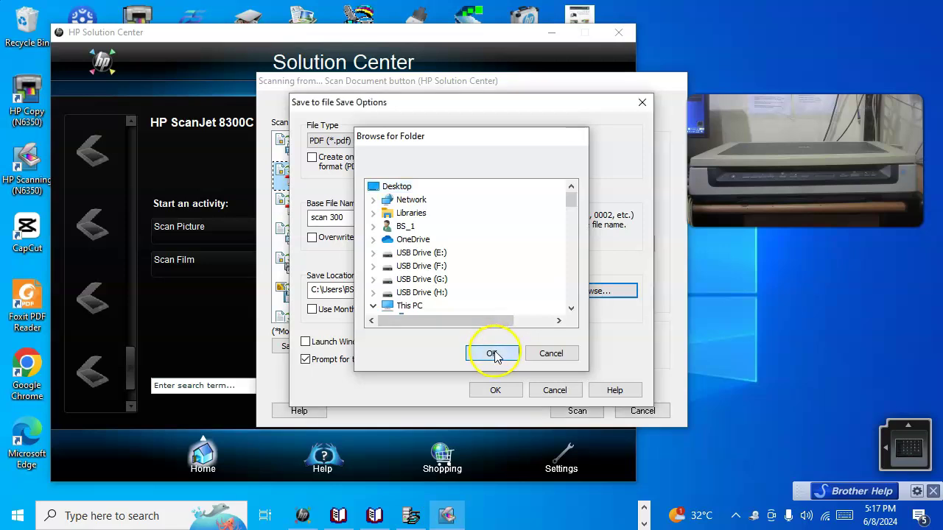
left_click(492, 353)
left_click(504, 391)
Scan the page at 300 ppi with these save options and finish the document to save it
left_click(569, 410)
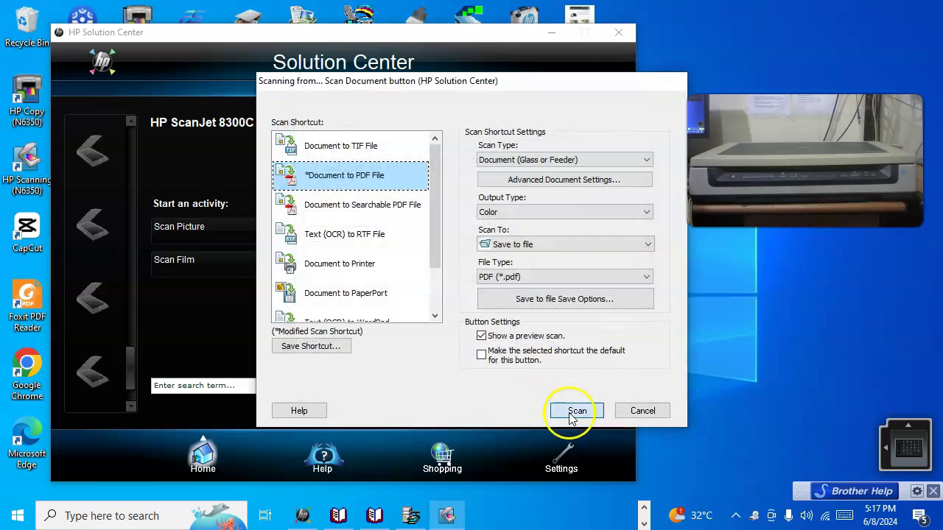
left_click(495, 389)
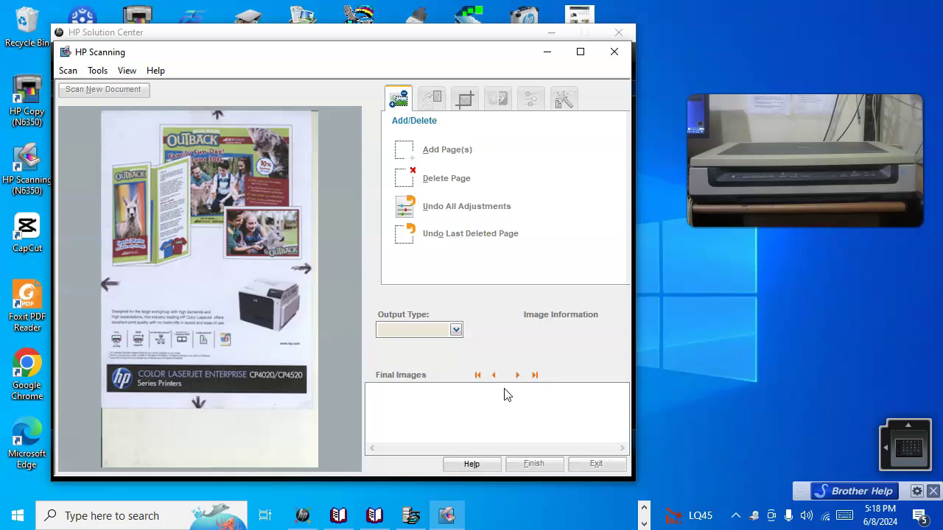
left_click(537, 465)
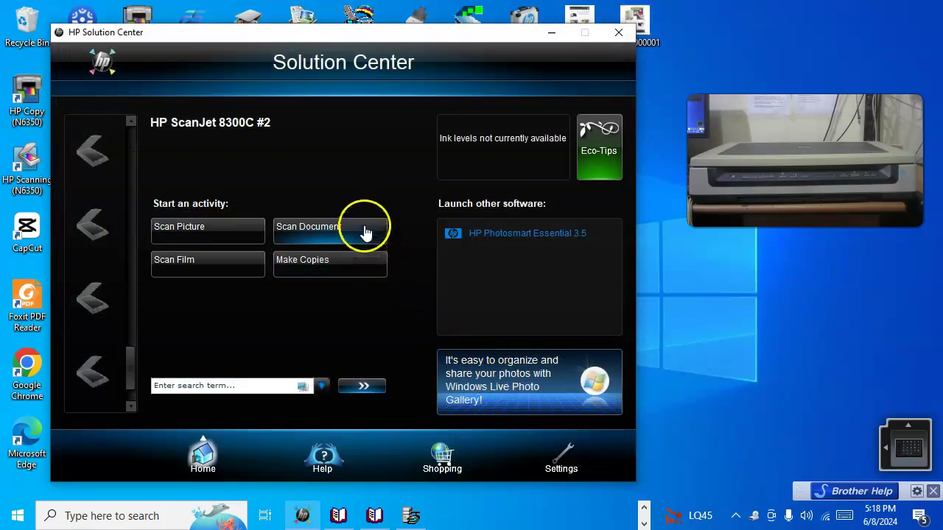
Start another document scan to PDF with 600 ppi output resolution and automatic cropping of scanned documents
left_click(366, 232)
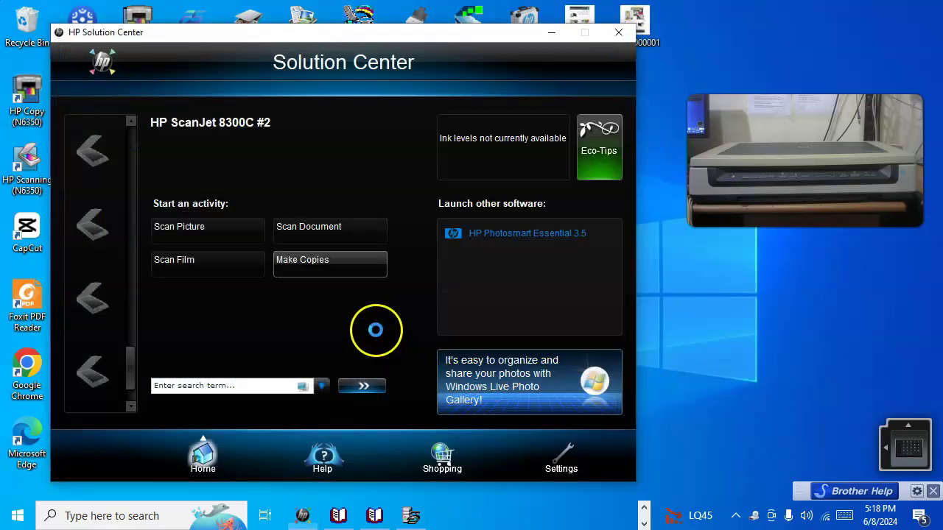
left_click(391, 218)
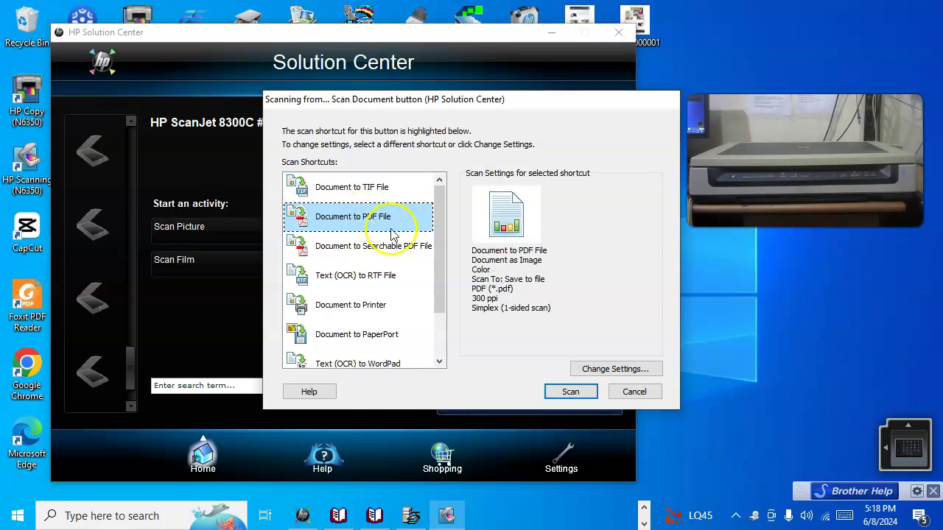
left_click(605, 371)
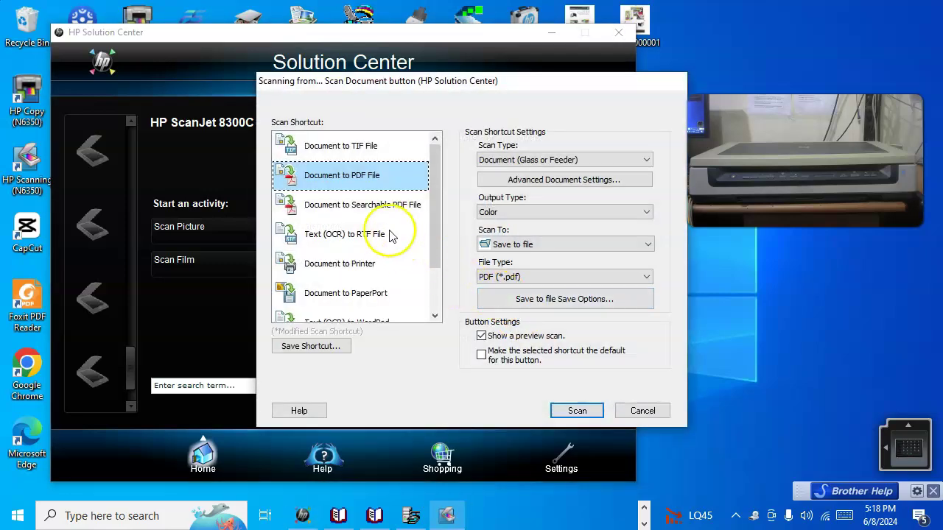
left_click(548, 181)
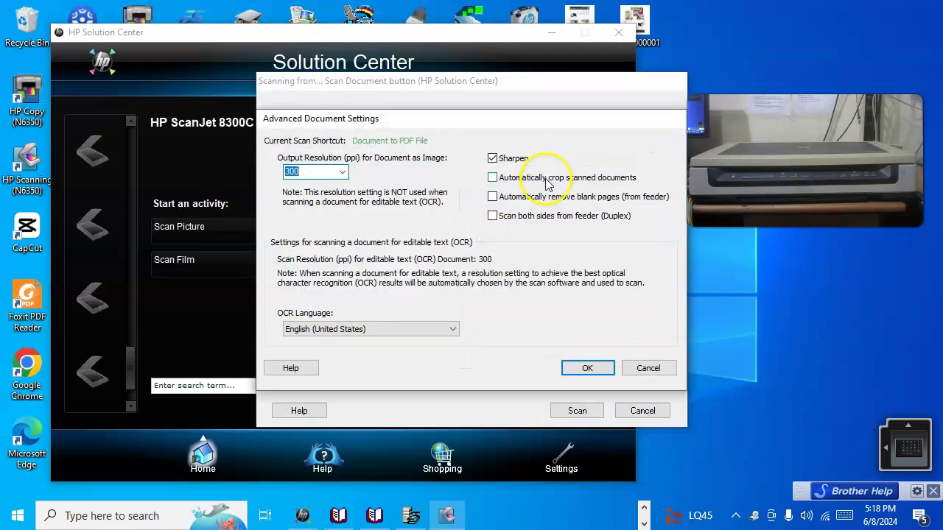
left_click(341, 174)
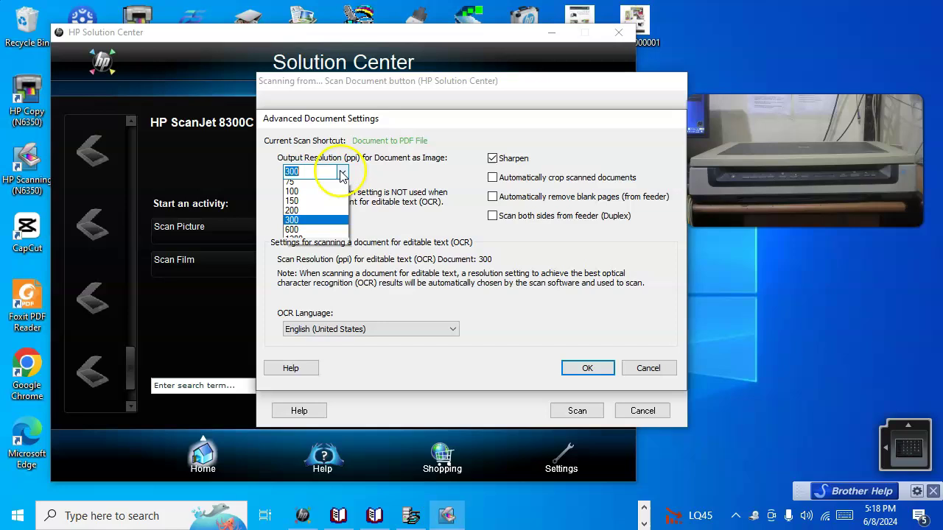
left_click(319, 233)
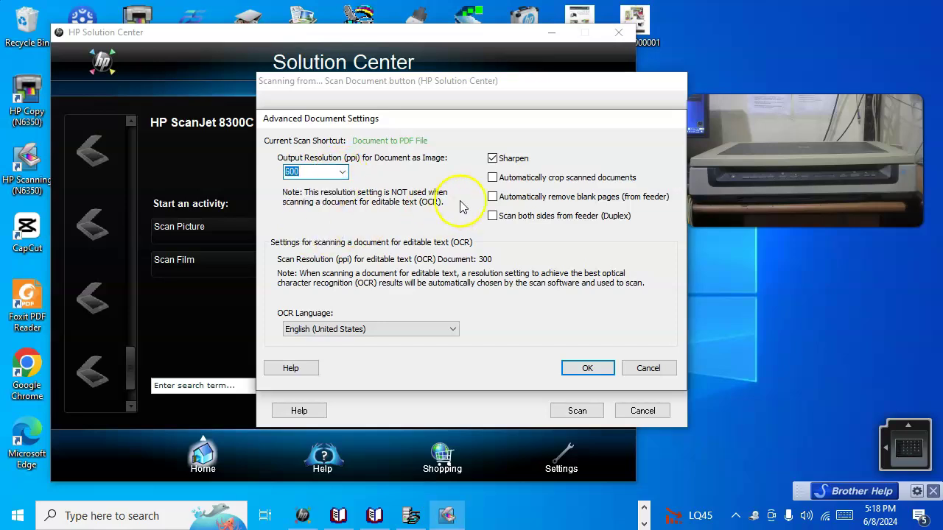
left_click(492, 178)
left_click(601, 369)
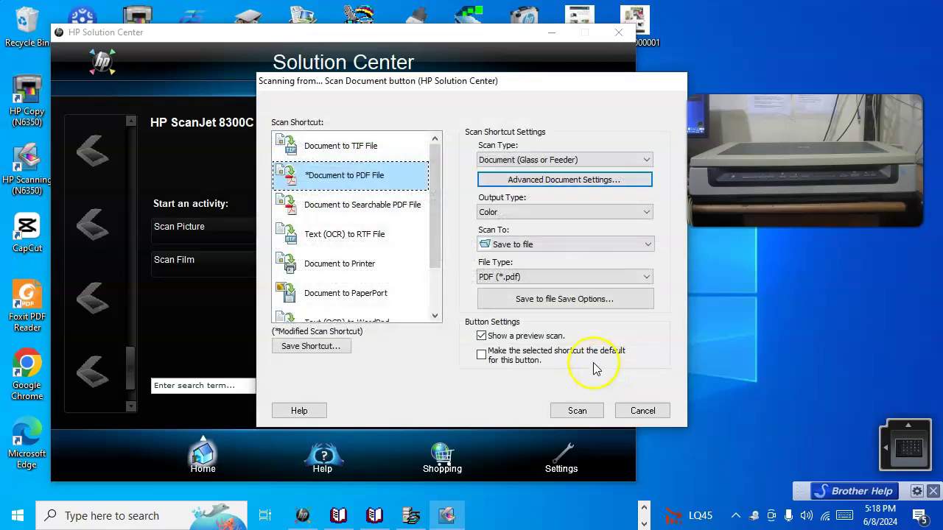
Set the save options to the base file name "scan 600" and the Desktop as save location
left_click(576, 304)
left_click(384, 218)
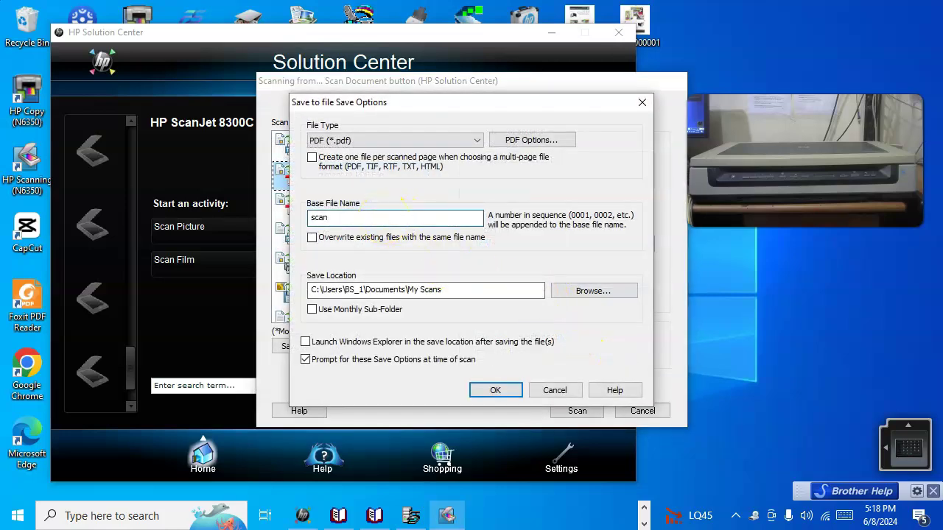
type("600")
left_click(606, 291)
left_click_drag(572, 261, 572, 189)
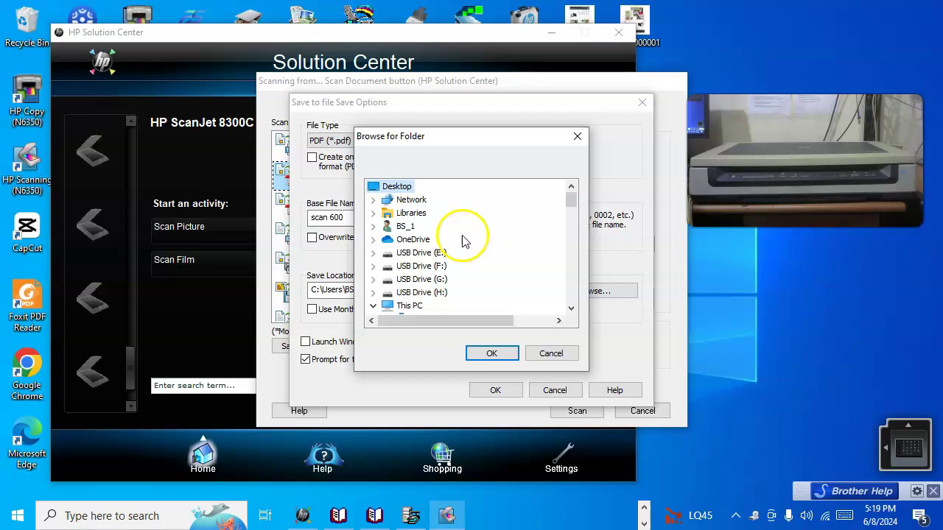
left_click(491, 354)
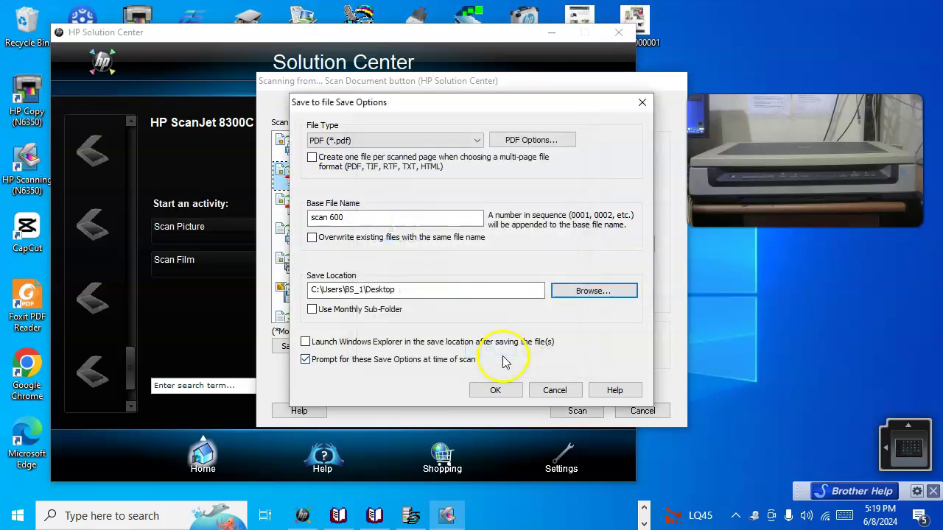
left_click(512, 393)
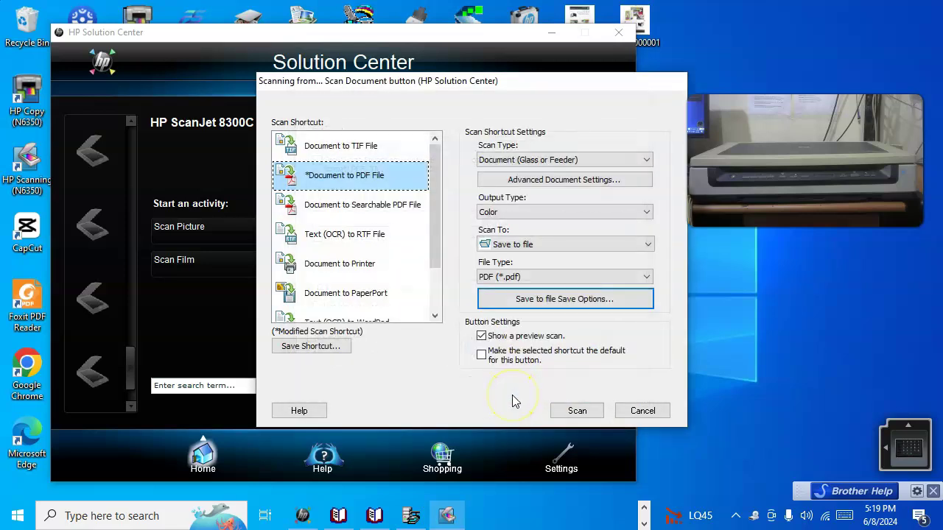
Scan the page at 600 ppi with these save options and finish the document to save it
left_click(578, 412)
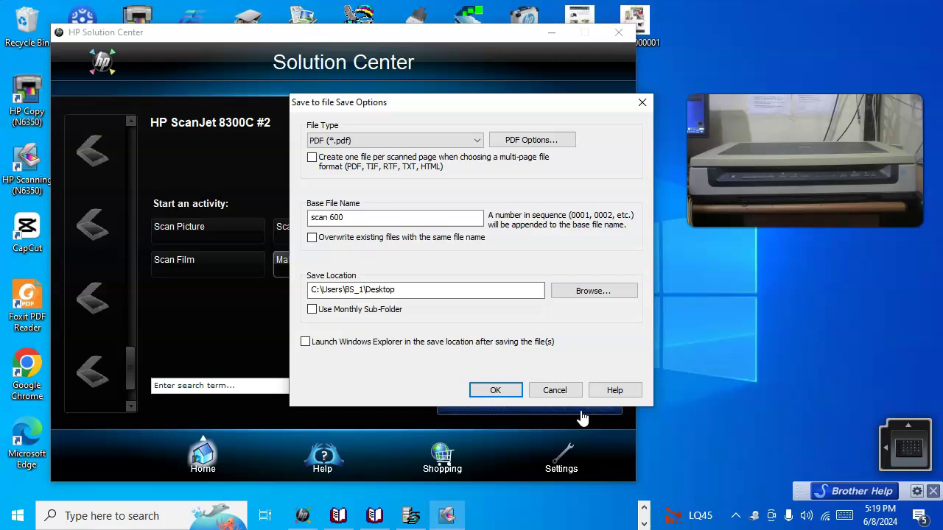
left_click(508, 397)
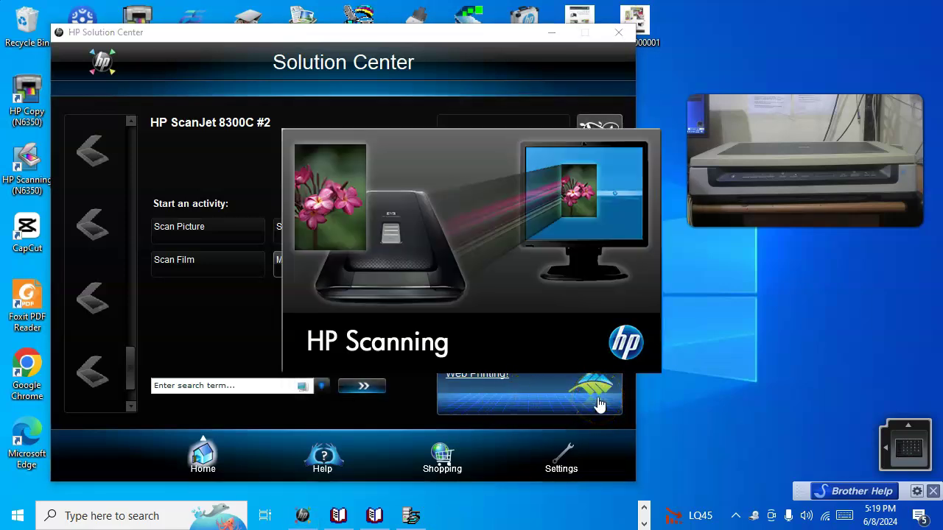
left_click(580, 402)
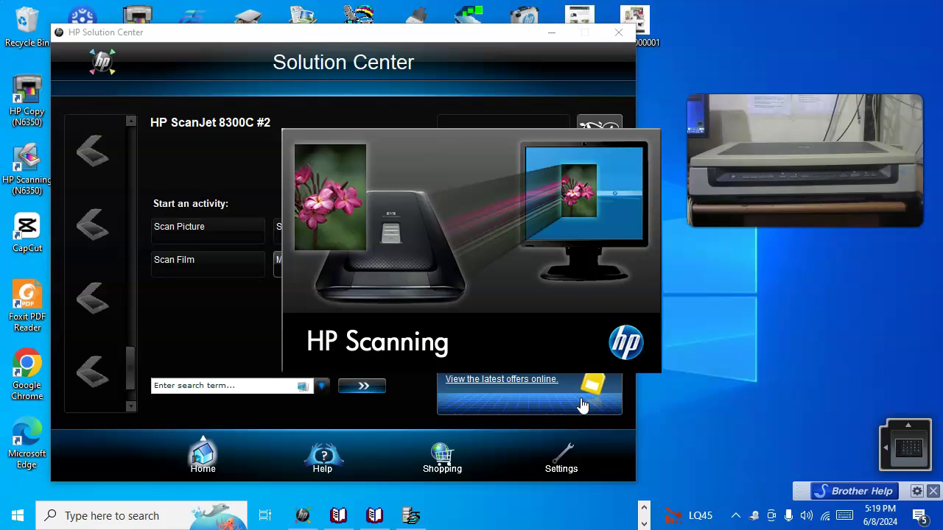
left_click(538, 307)
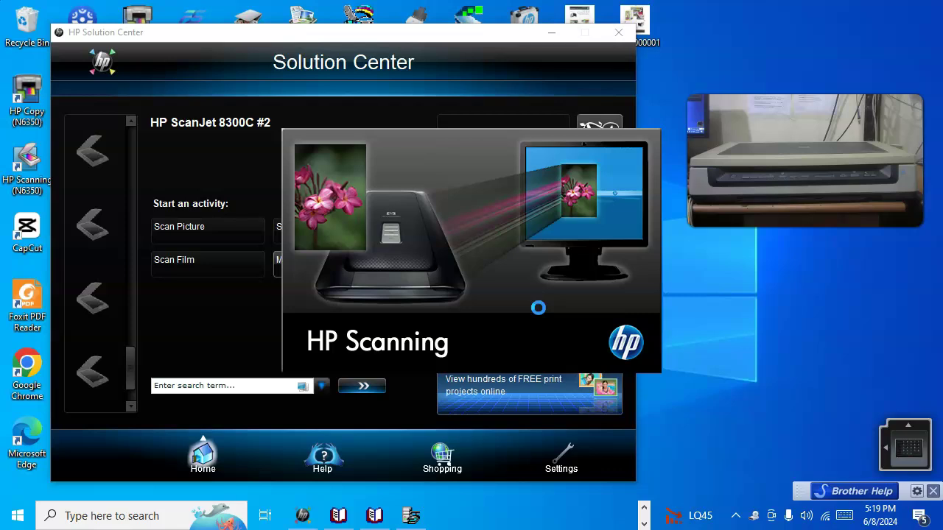
left_click(541, 315)
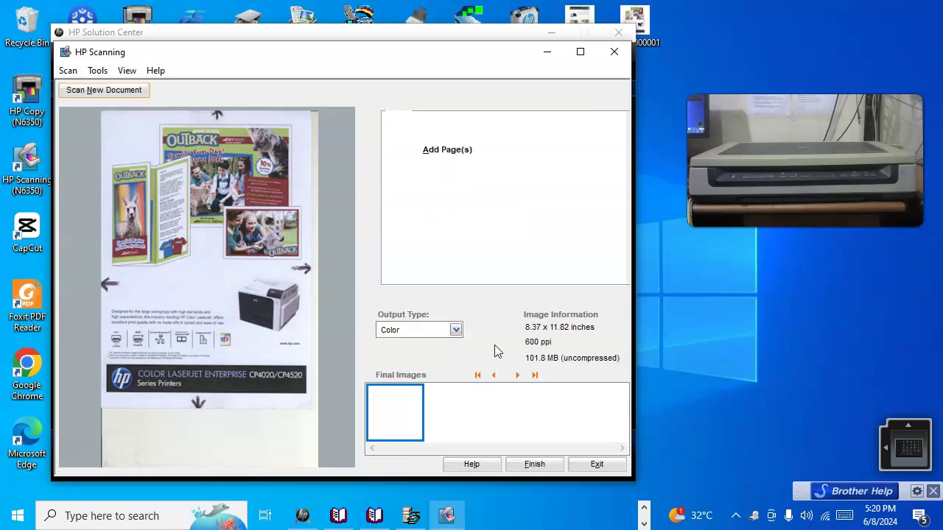
left_click(545, 465)
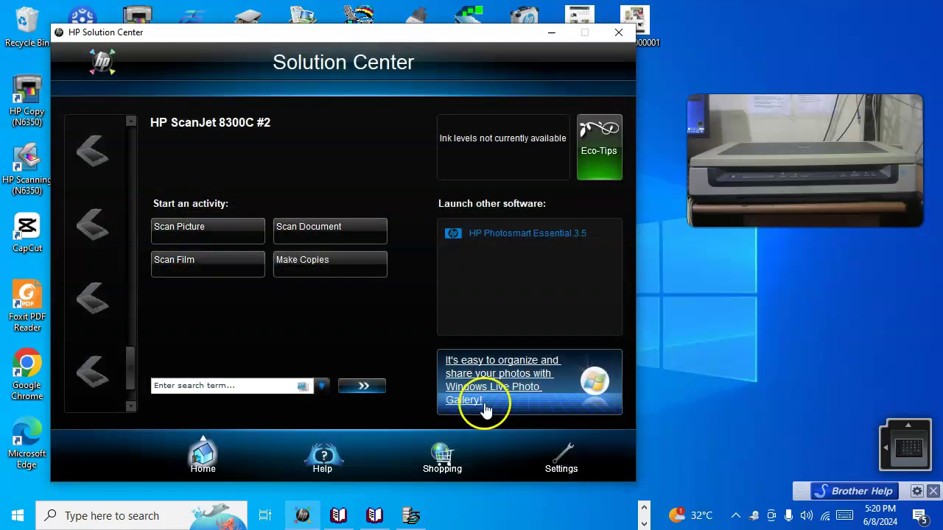
Start a further document scan to PDF with 1200 ppi output resolution and automatic cropping of scanned documents
left_click(336, 229)
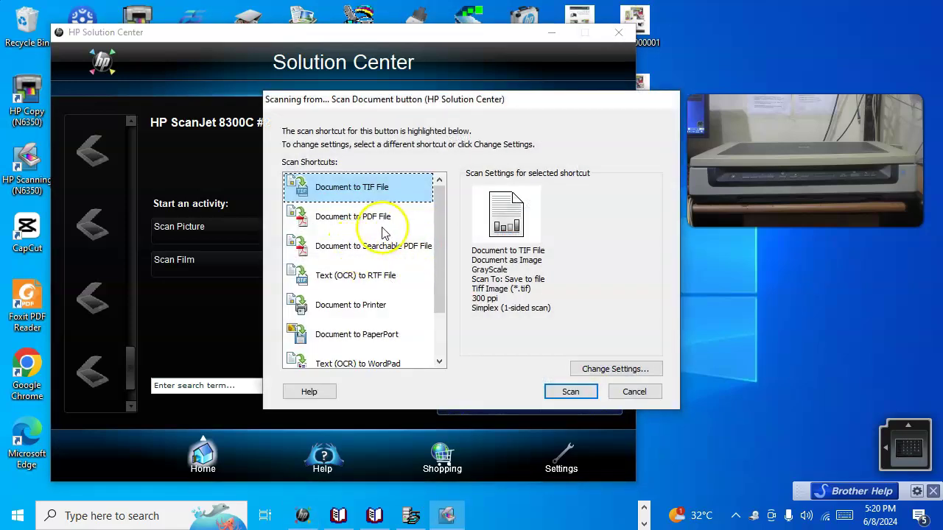
left_click(379, 219)
left_click(604, 370)
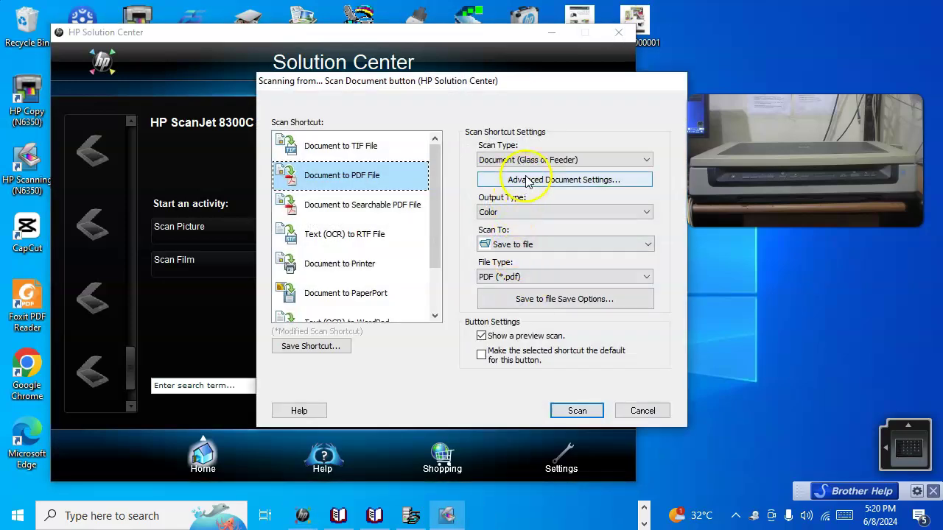
left_click(534, 181)
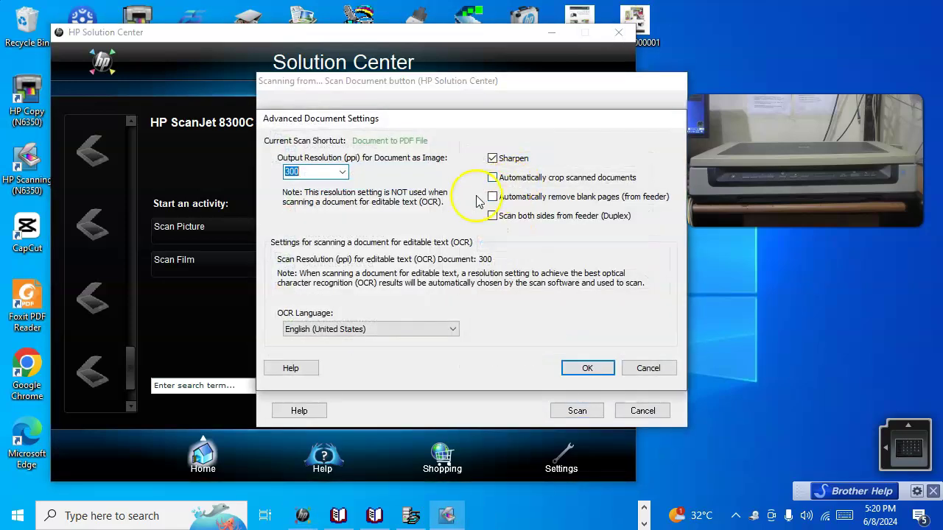
left_click(342, 172)
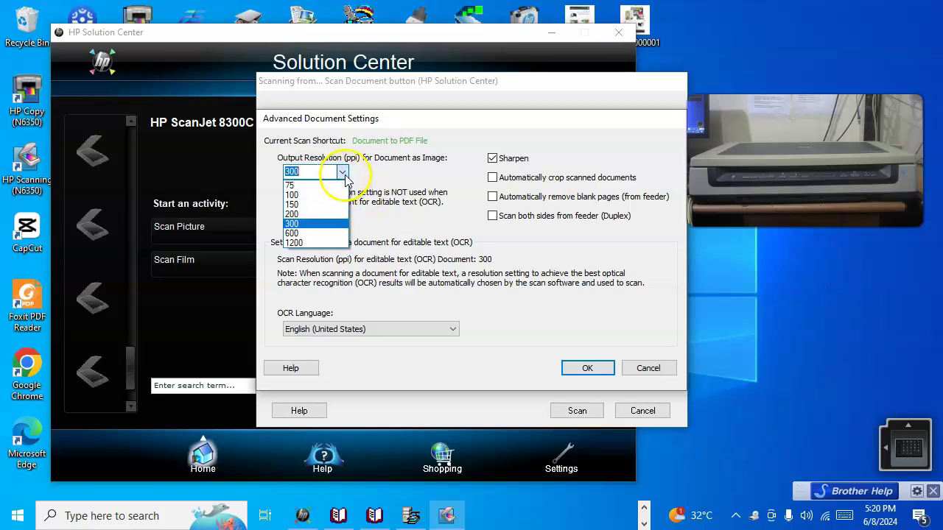
left_click(326, 244)
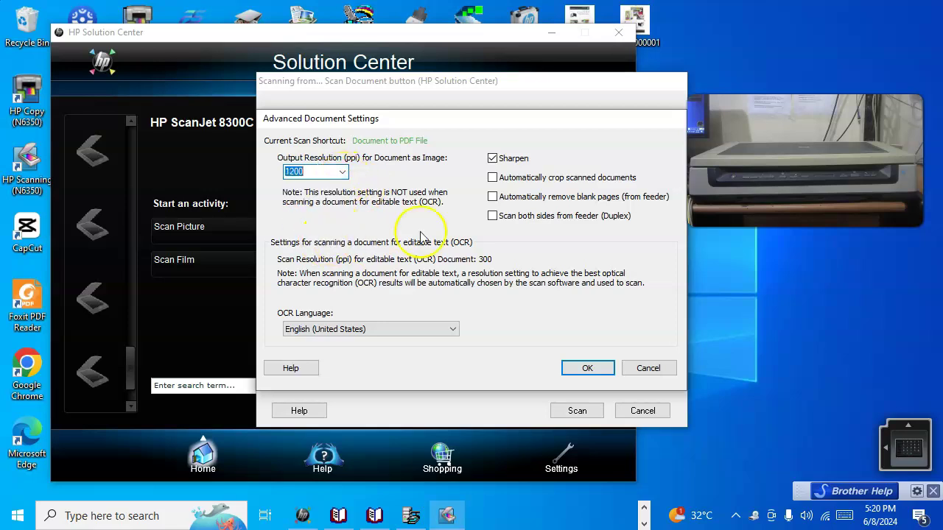
left_click(492, 178)
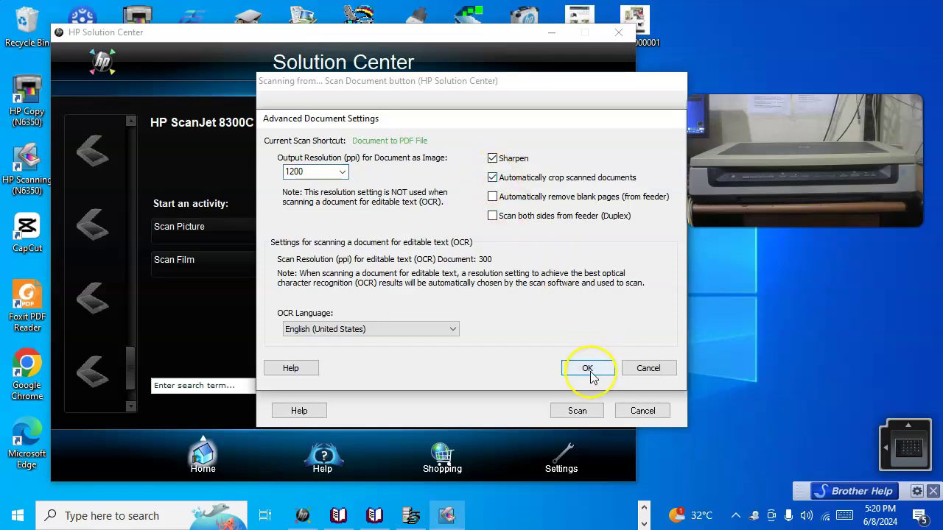
left_click(589, 370)
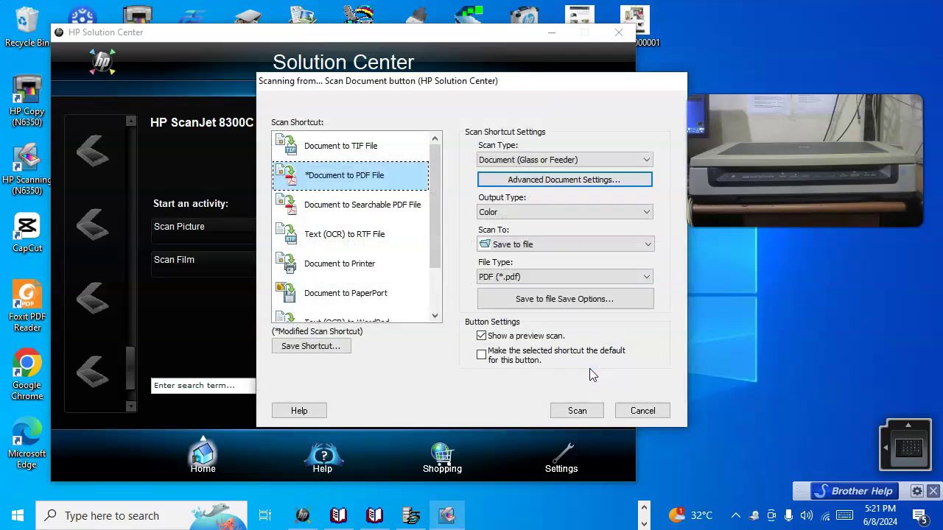
Set the 1200 ppi scan's save options to the base file name "scan 600" and the Desktop as save location
left_click(568, 299)
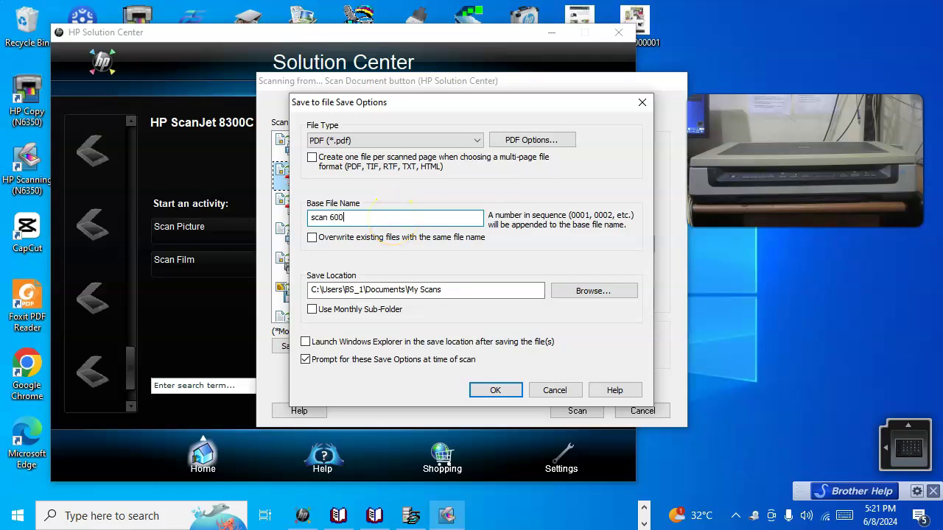
left_click(606, 289)
scroll(573, 254, "up", 5)
left_click_drag(575, 254, 572, 194)
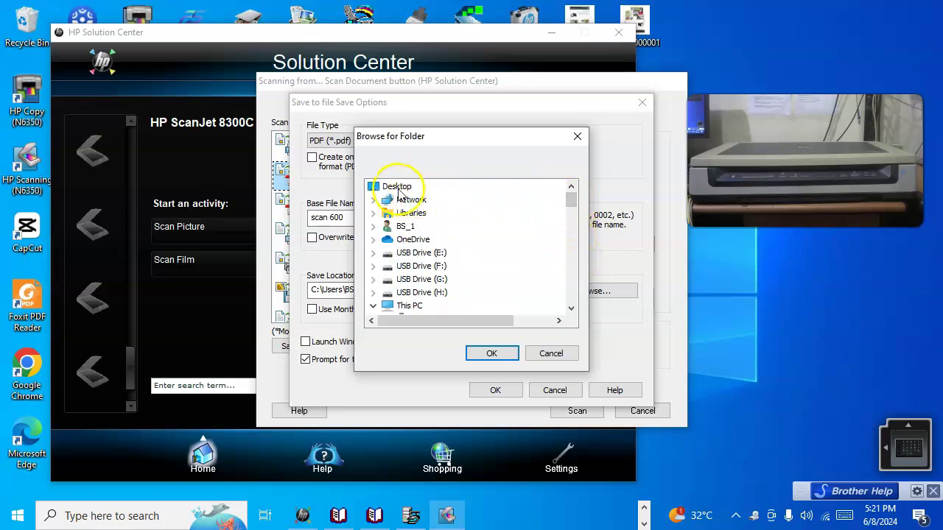
left_click(397, 187)
left_click(489, 354)
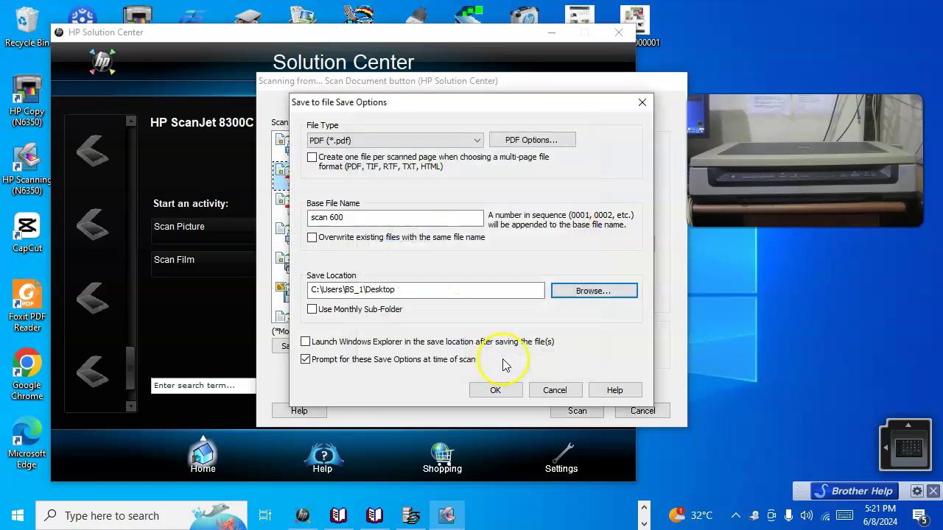
left_click(499, 391)
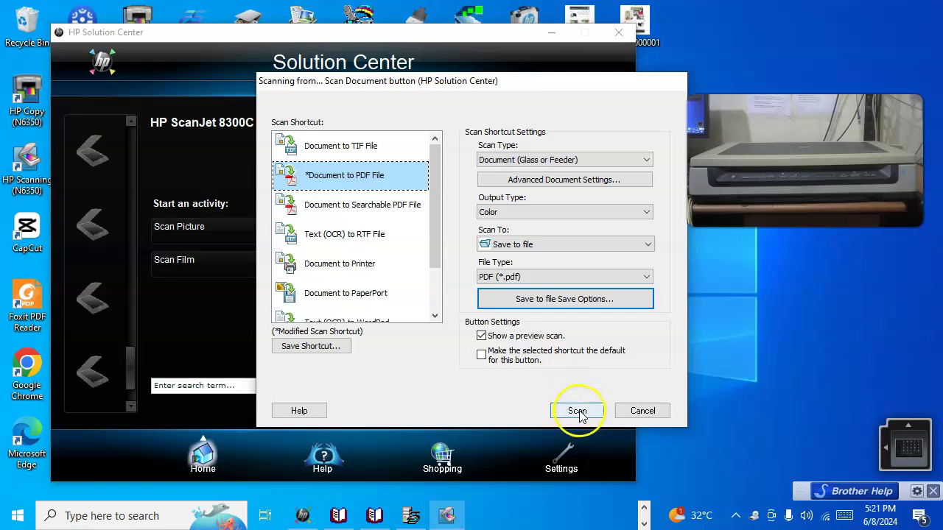
Try to scan the page at 1200 ppi and finish the document to save it as a PDF
left_click(578, 411)
left_click(496, 391)
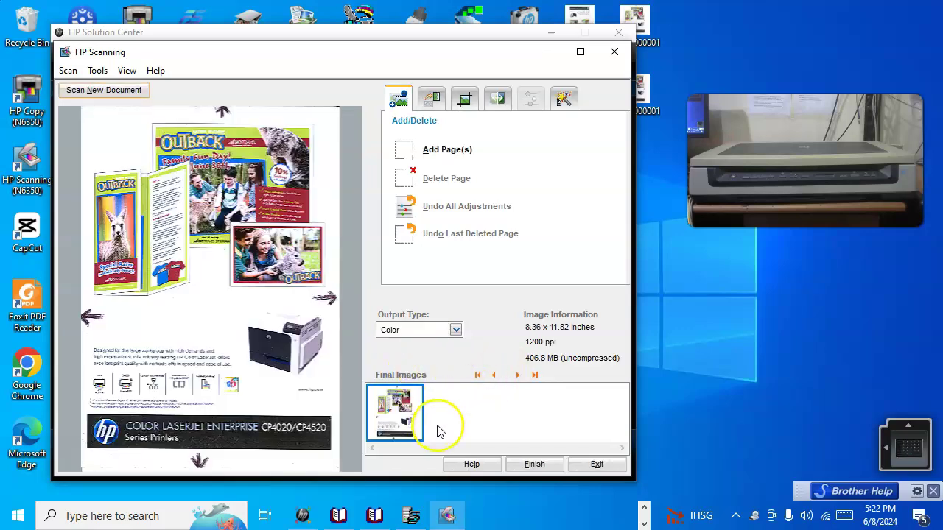
left_click(541, 466)
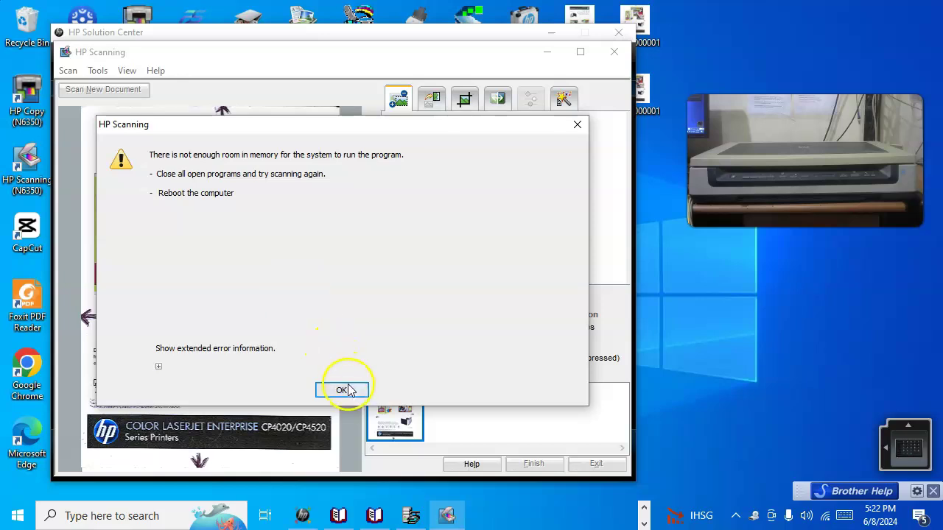
left_click(577, 124)
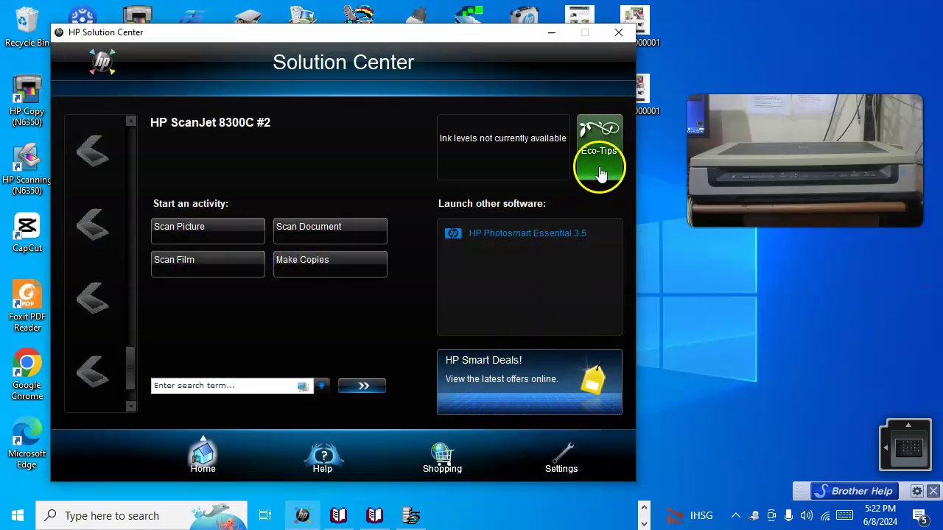
Minimize the HP Solution Center window and dismiss the Microtek Scanner Server message to clear the Desktop
left_click_drag(214, 41, 231, 104)
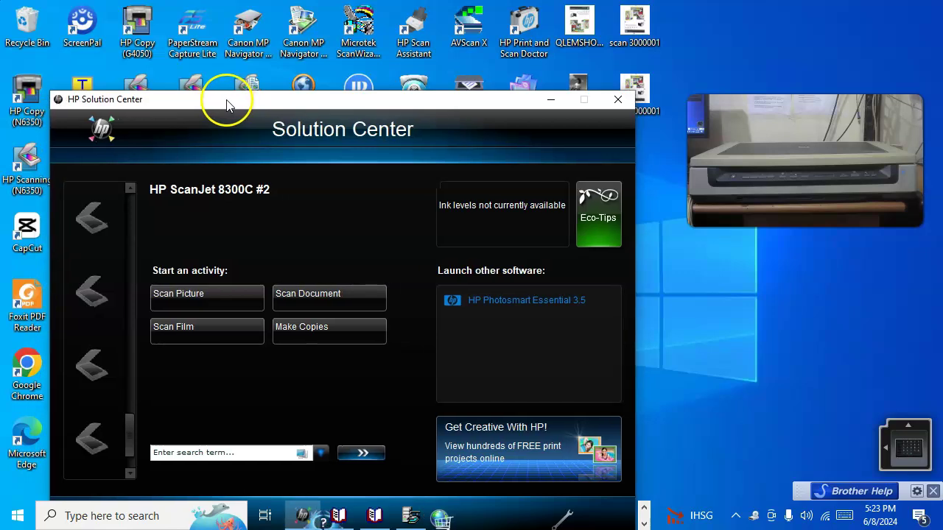
left_click(548, 101)
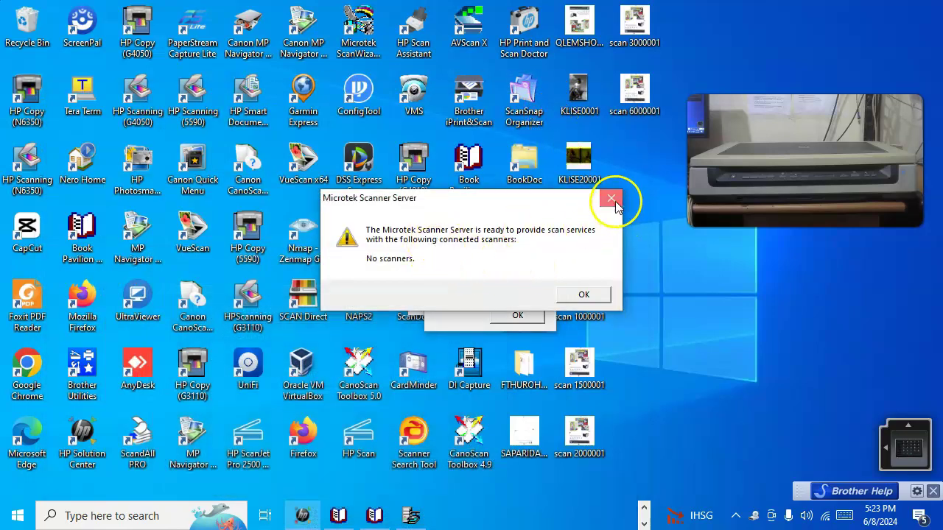
left_click(610, 198)
left_click(546, 250)
left_click(532, 230)
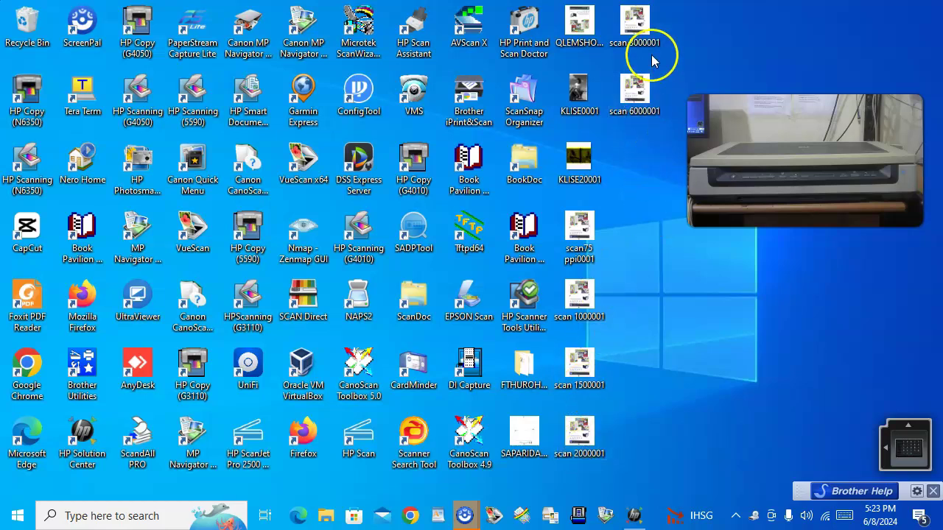
Restore HP Solution Center, move its window clear of the saved scans, and open "scan 6000001" from the Desktop in Foxit PDF Reader
left_click(634, 519)
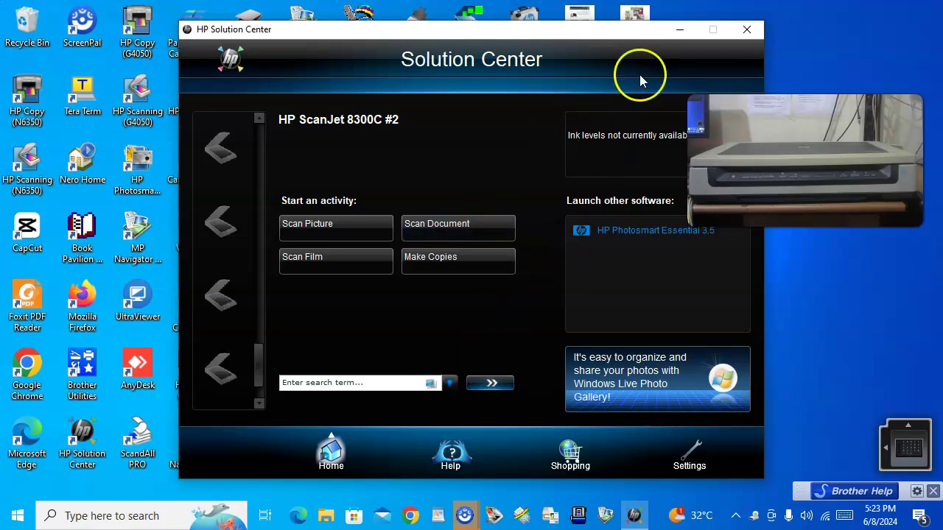
left_click_drag(650, 37, 285, 98)
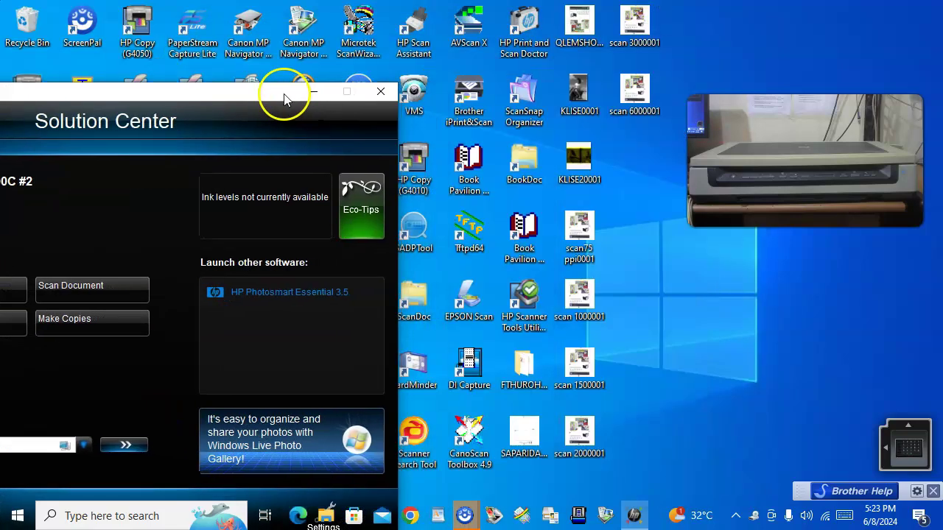
double_click(635, 104)
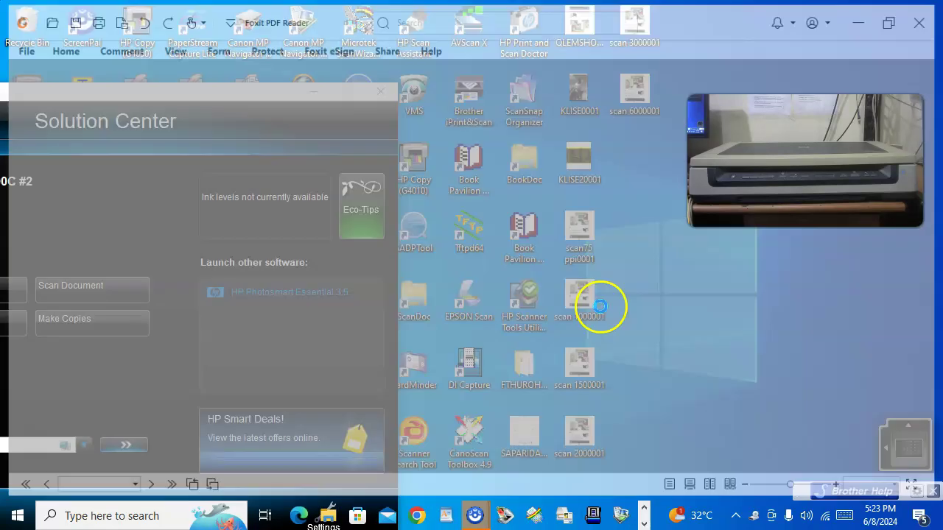
Look over the brochure images in the 600 ppi scan and enlarge the page to 150%
scroll(442, 346, "down", 5)
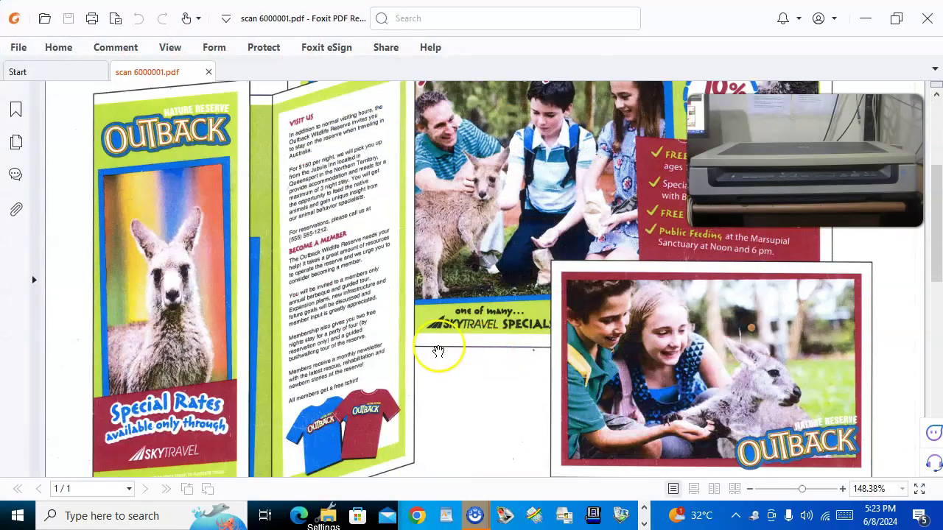
left_click(169, 47)
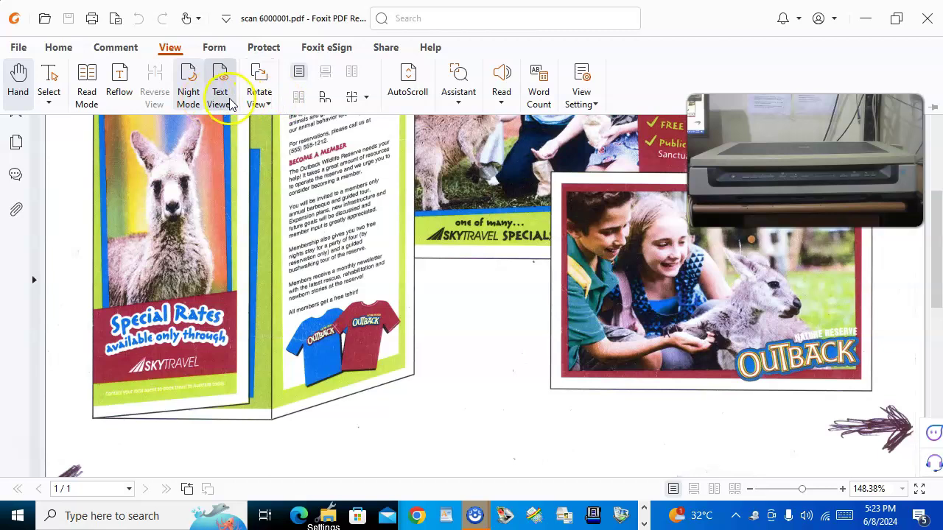
left_click(59, 46)
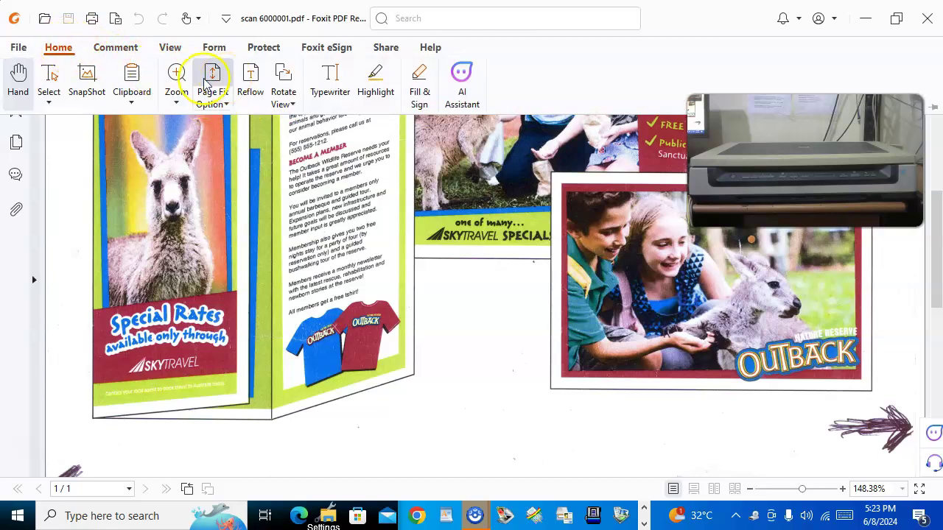
left_click(176, 73)
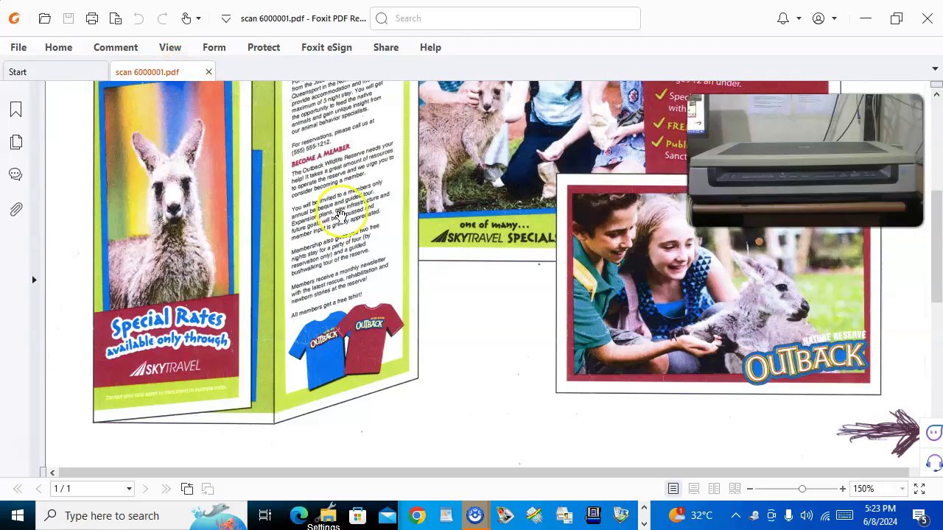
Enlarge the 600 ppi scan to 200% and inspect the brochure's text and photos
left_click(166, 52)
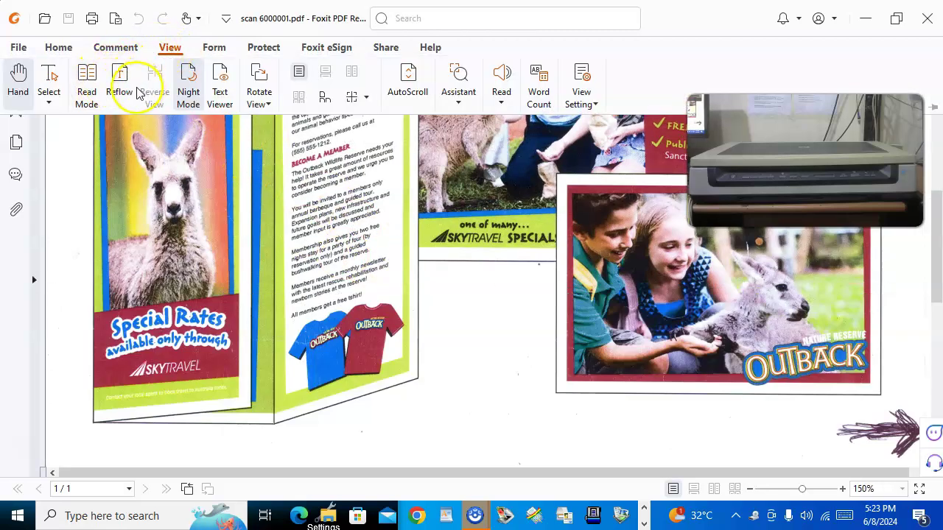
left_click(58, 47)
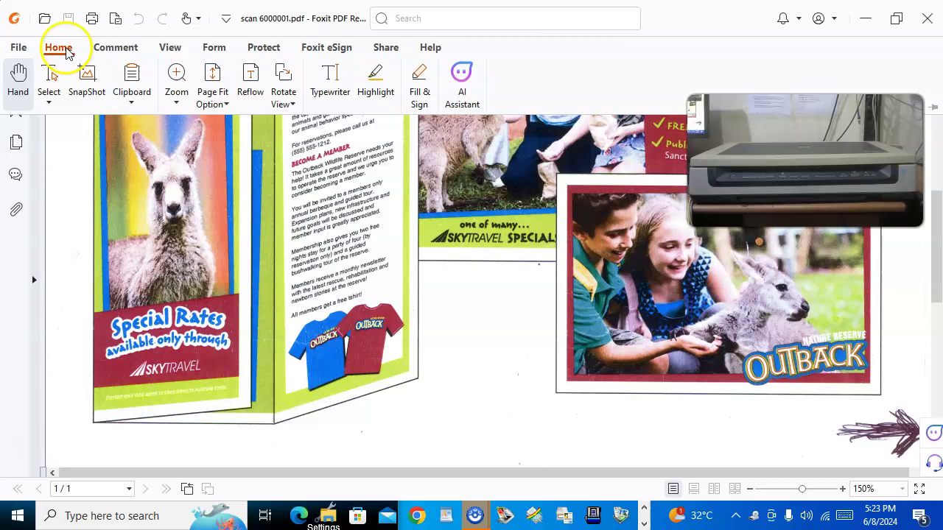
left_click(177, 101)
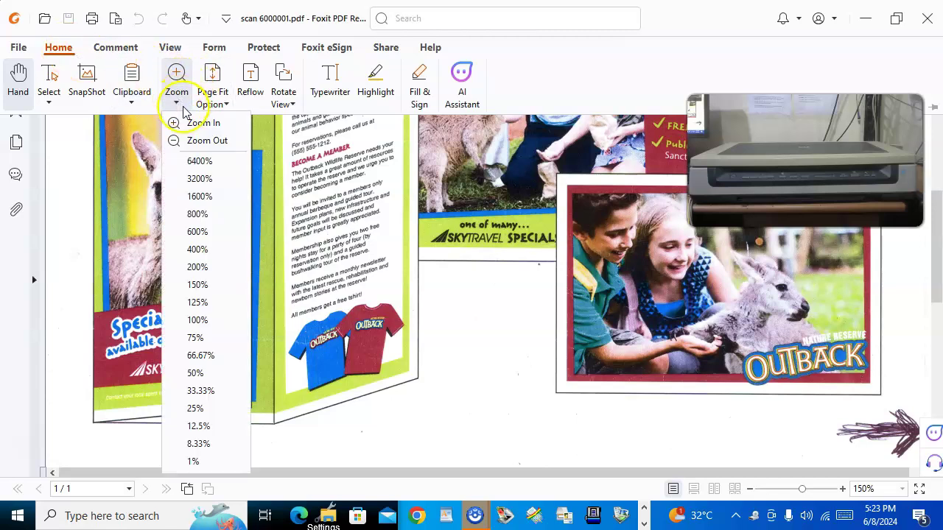
left_click(206, 274)
scroll(464, 276, "up", 5)
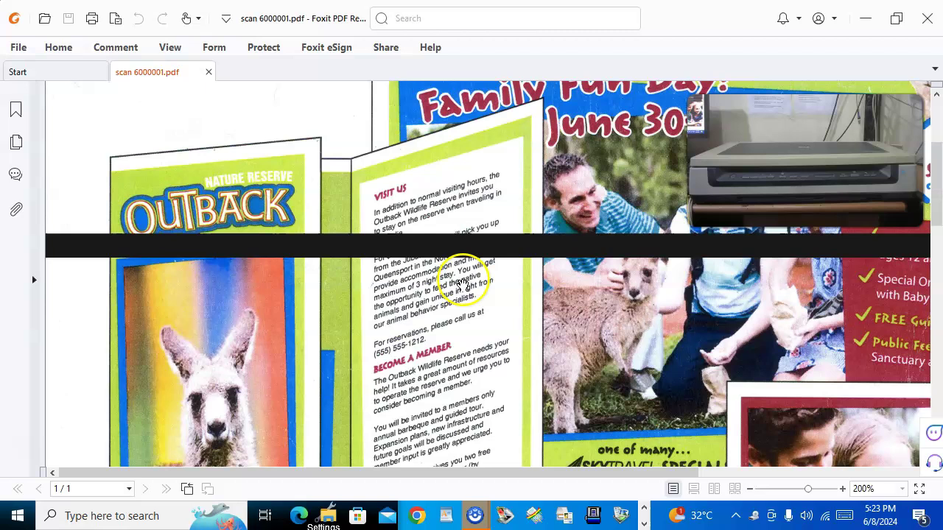
Enlarge the 600 ppi scan to 600% and examine the sharpness of the kangaroo picture and the printed text
left_click(169, 48)
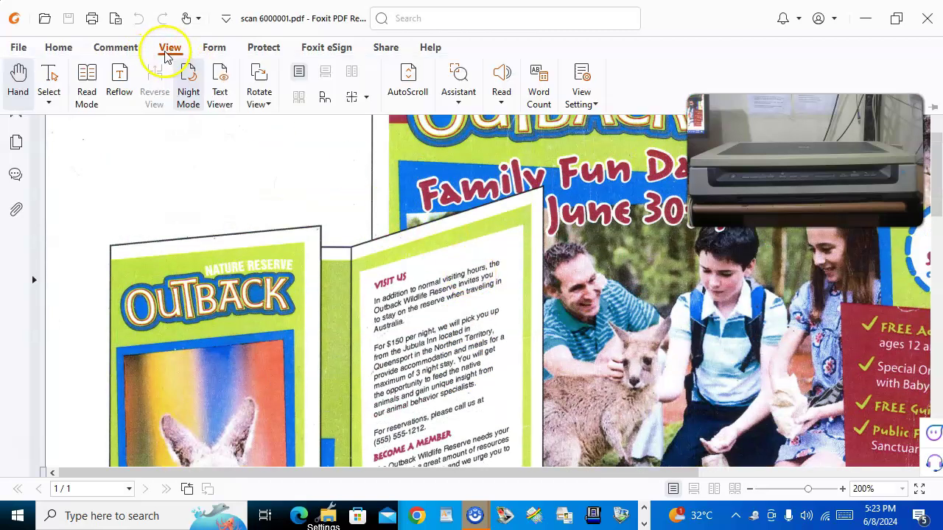
left_click(59, 47)
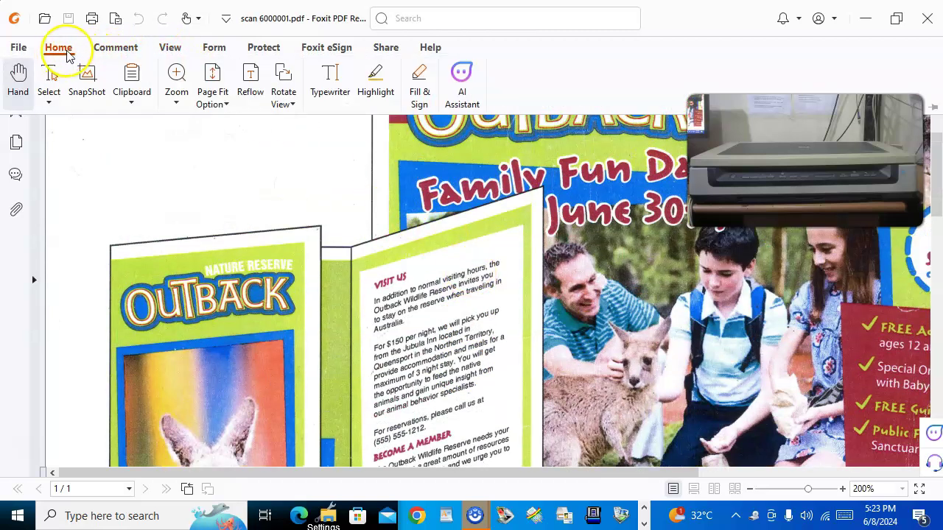
left_click(177, 96)
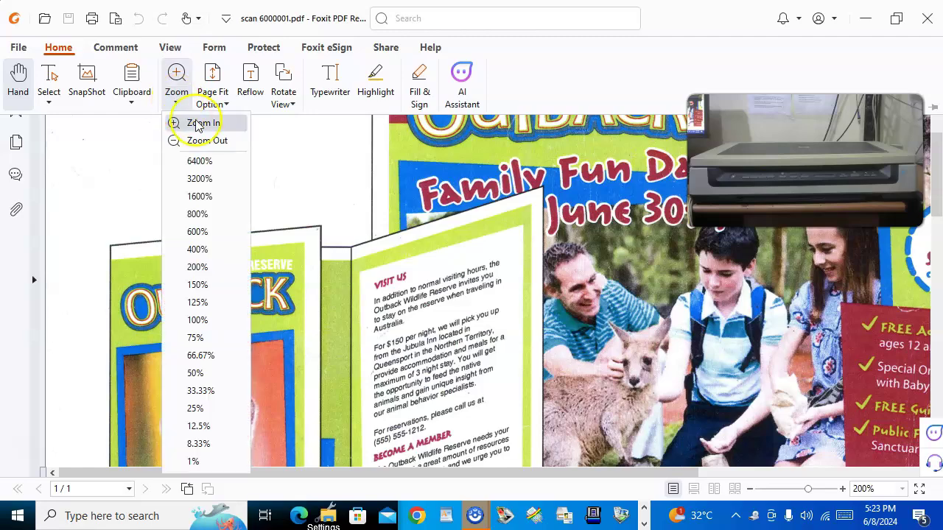
left_click(212, 234)
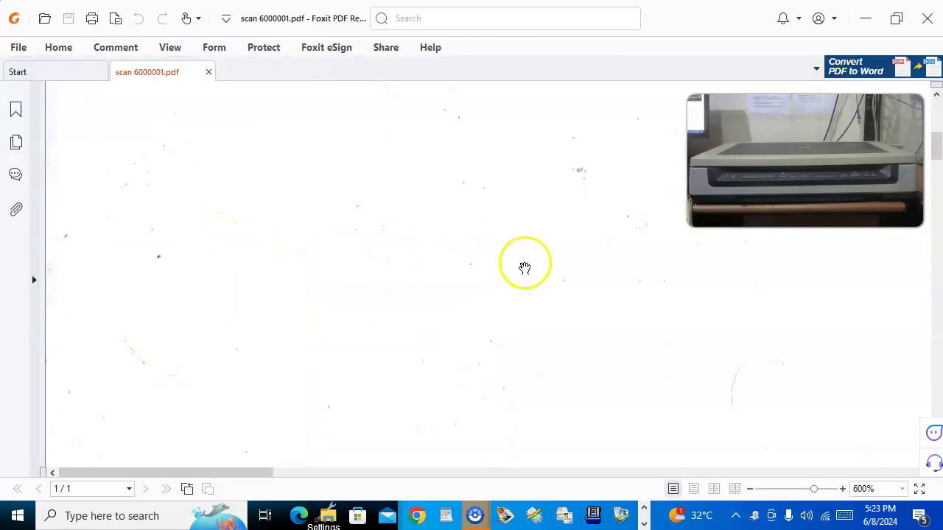
scroll(627, 325, "down", 15)
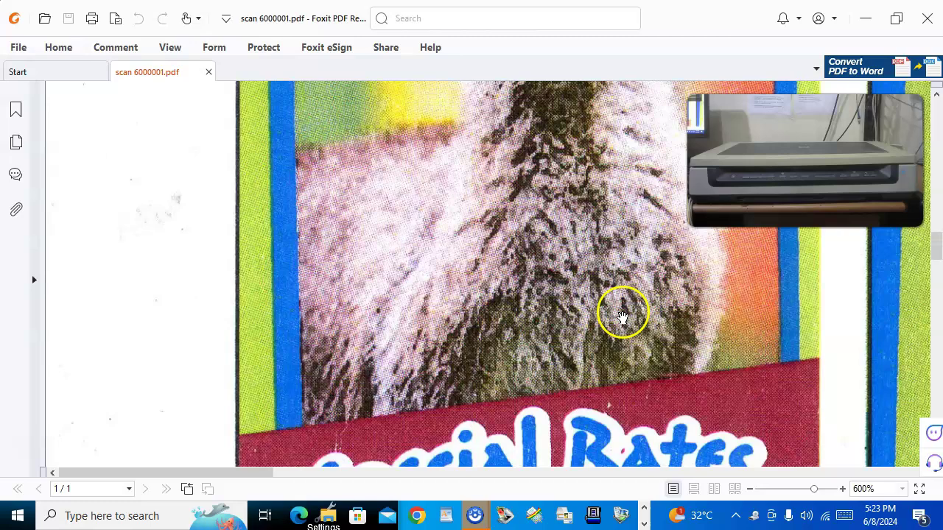
scroll(621, 318, "down", 15)
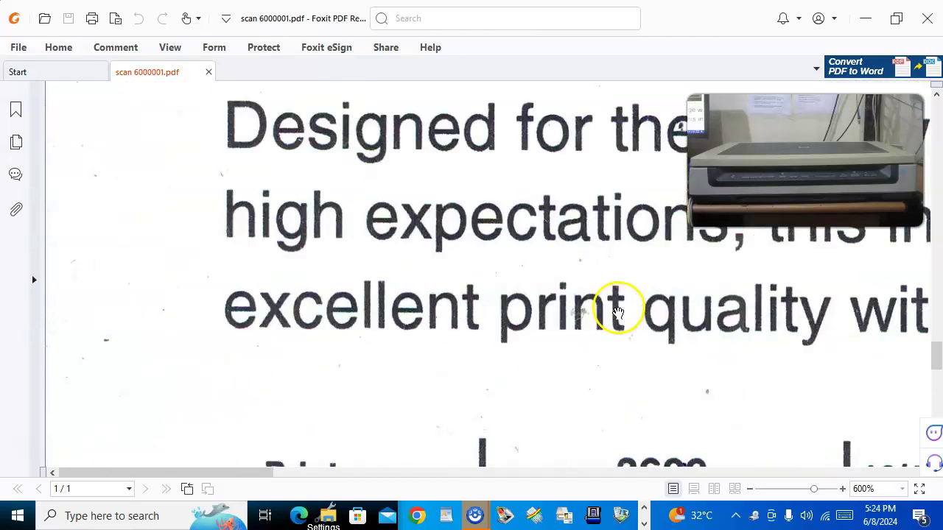